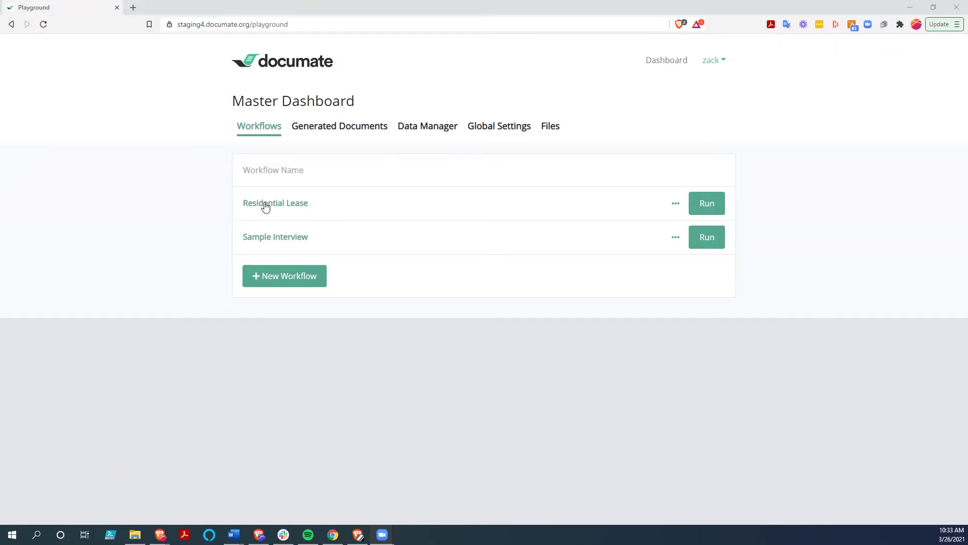
# Open the Residential Lease workflow and look through its list of question pages
pyautogui.click(266, 205)
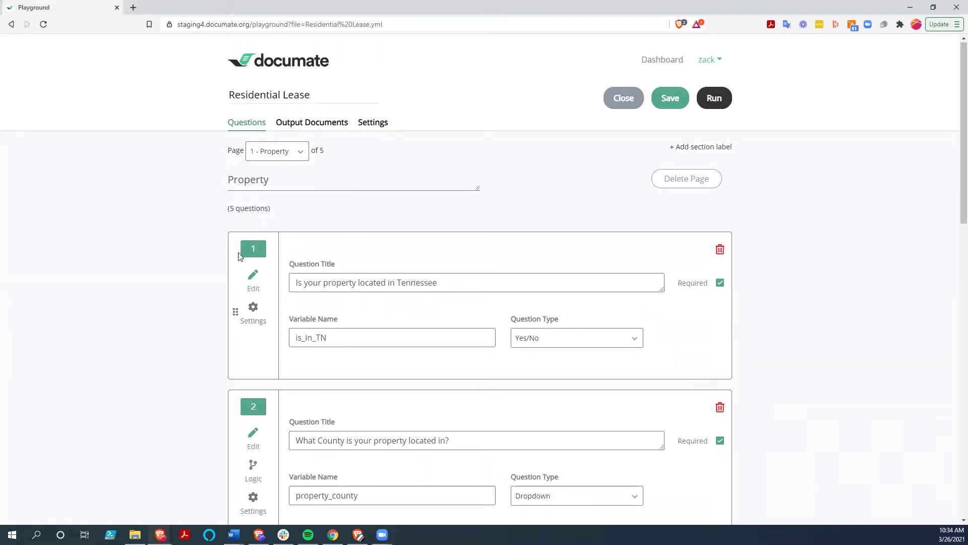
pyautogui.click(301, 157)
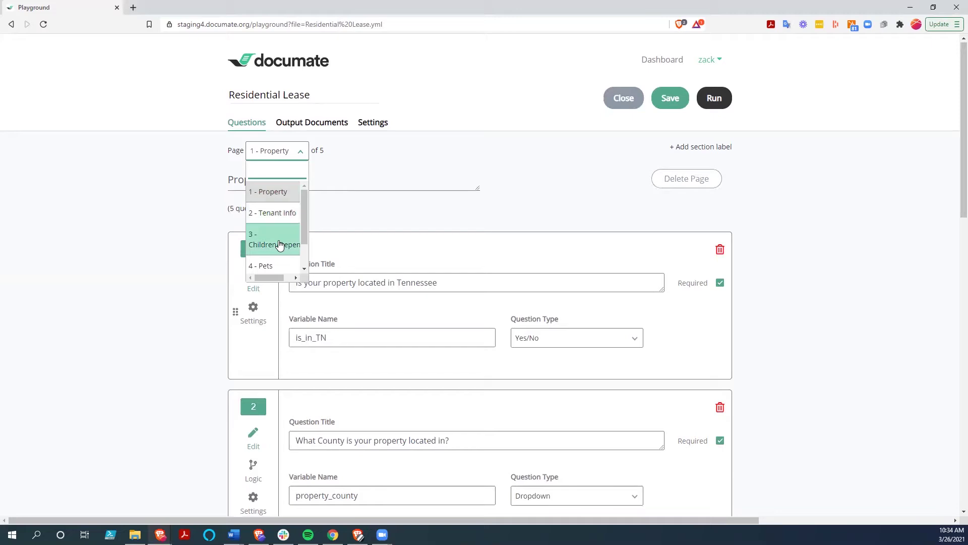
pyautogui.scroll(-1, 281, 246)
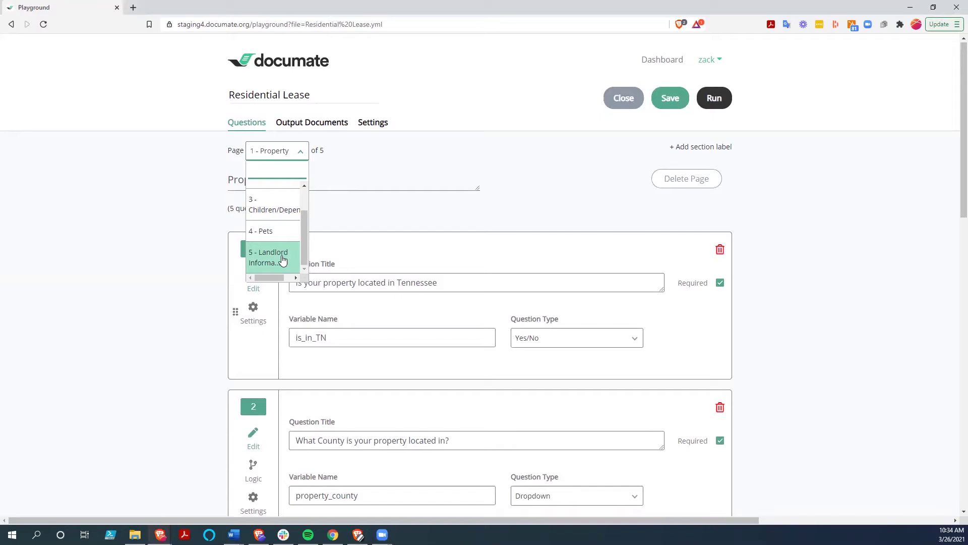
pyautogui.click(184, 261)
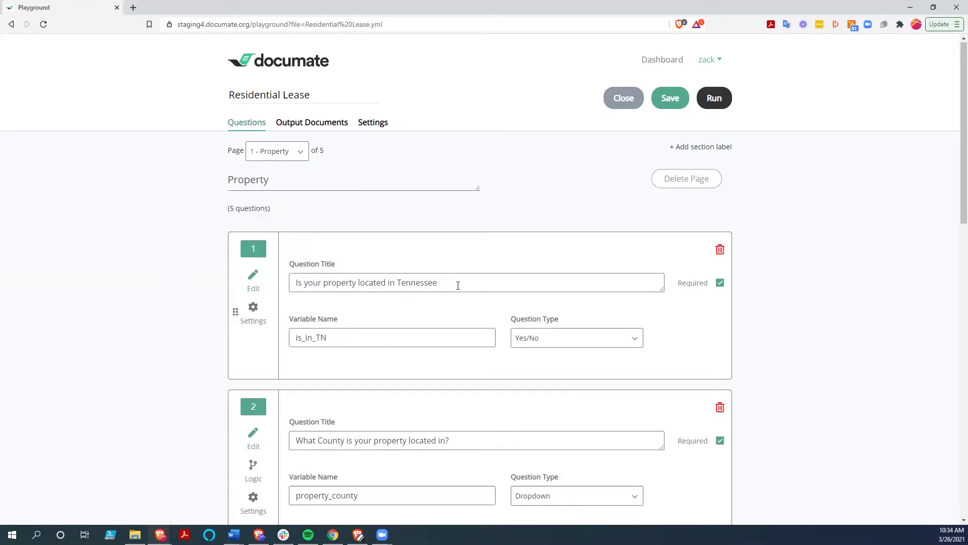
# Review the Property page's questions on Tennessee location, county, street address, city and zip code
pyautogui.scroll(-2, 424, 362)
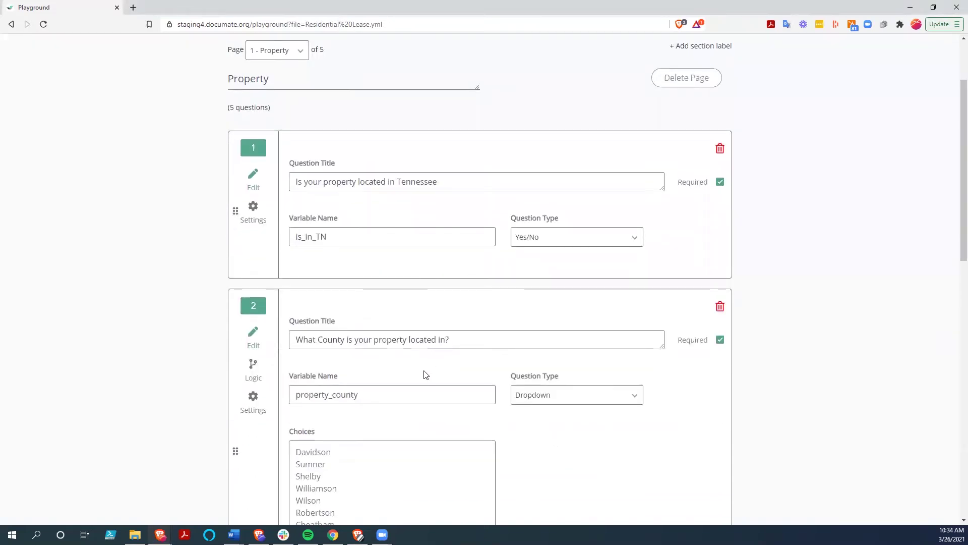
pyautogui.scroll(-1, 424, 374)
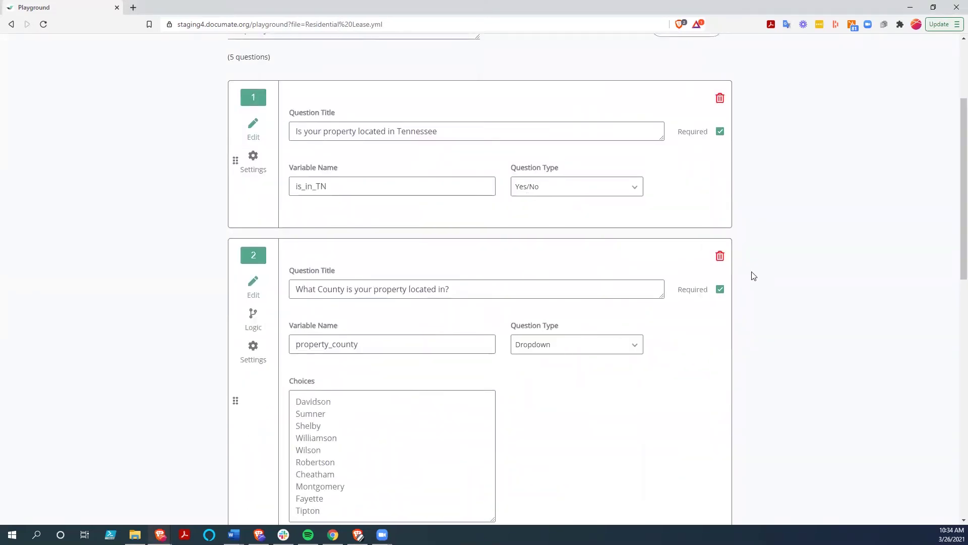
pyautogui.scroll(-5, 752, 274)
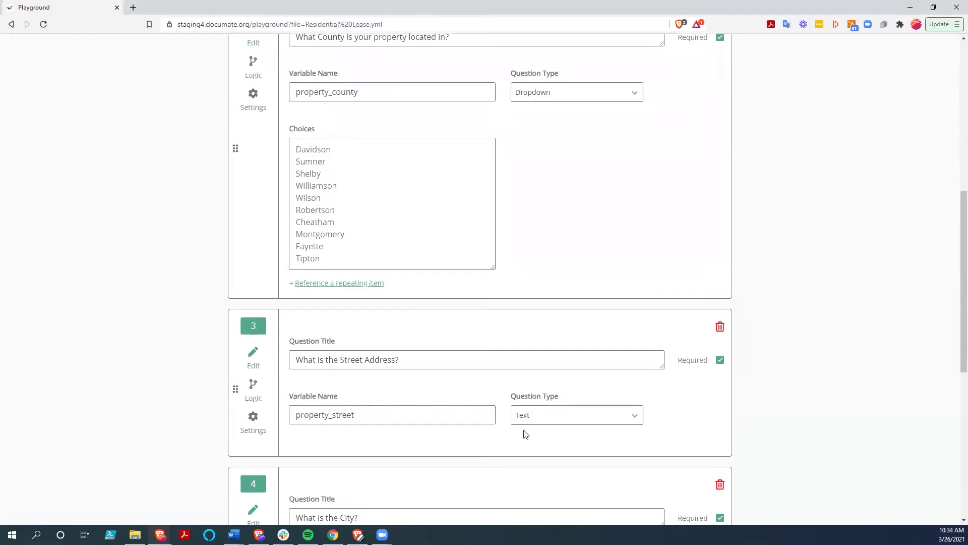
pyautogui.scroll(-2, 444, 408)
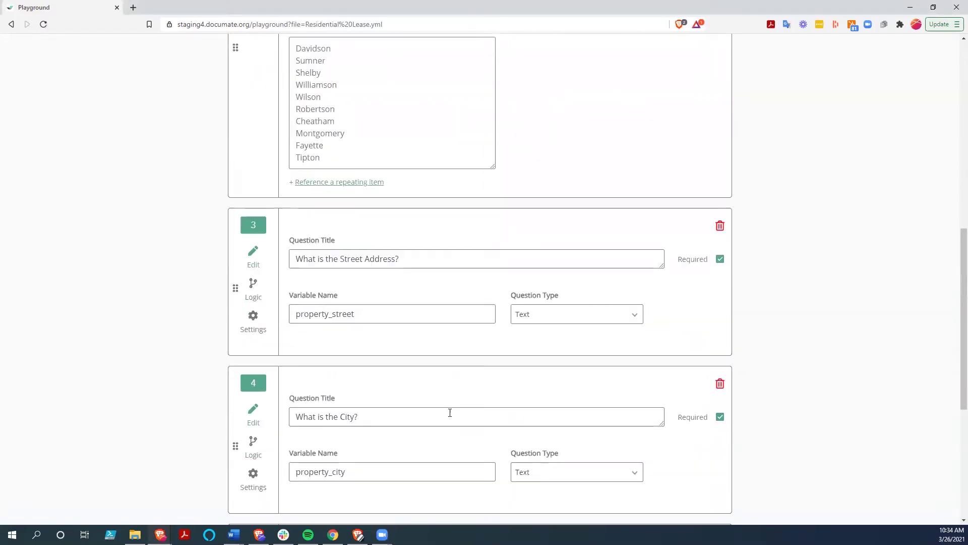
pyautogui.scroll(-4, 440, 414)
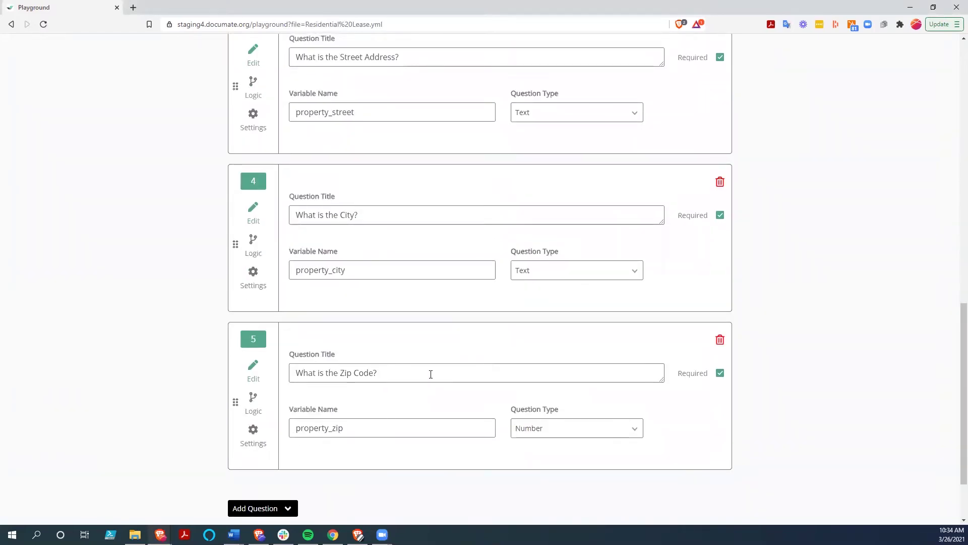
pyautogui.scroll(-2, 430, 376)
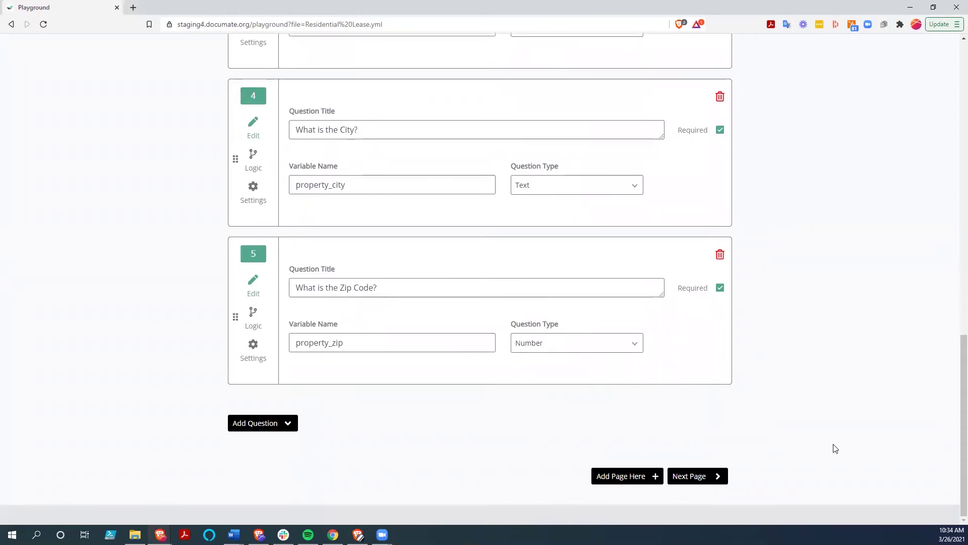
# Go through the Tenant Info, Children/Dependents, Pets and Landlord Information pages and review the repeating items on each
pyautogui.click(719, 478)
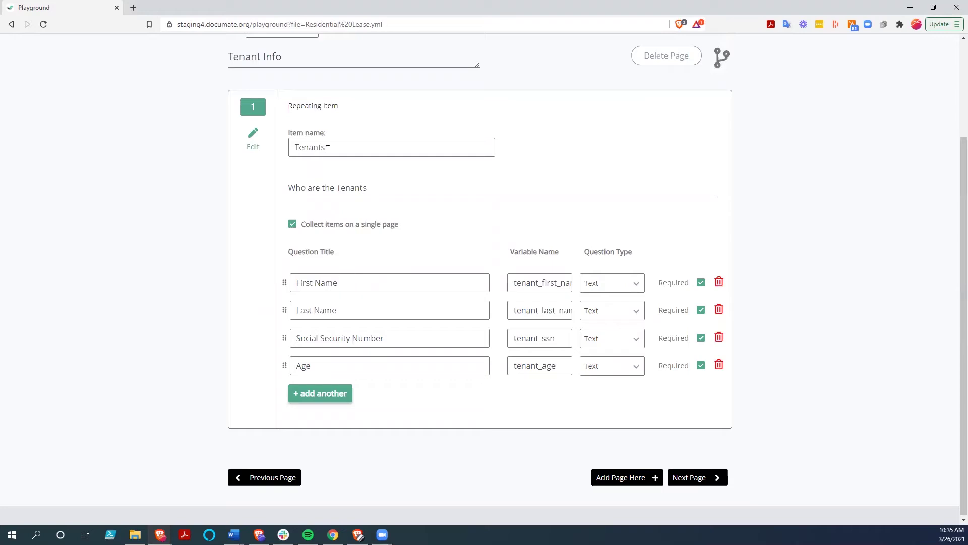
pyautogui.click(720, 479)
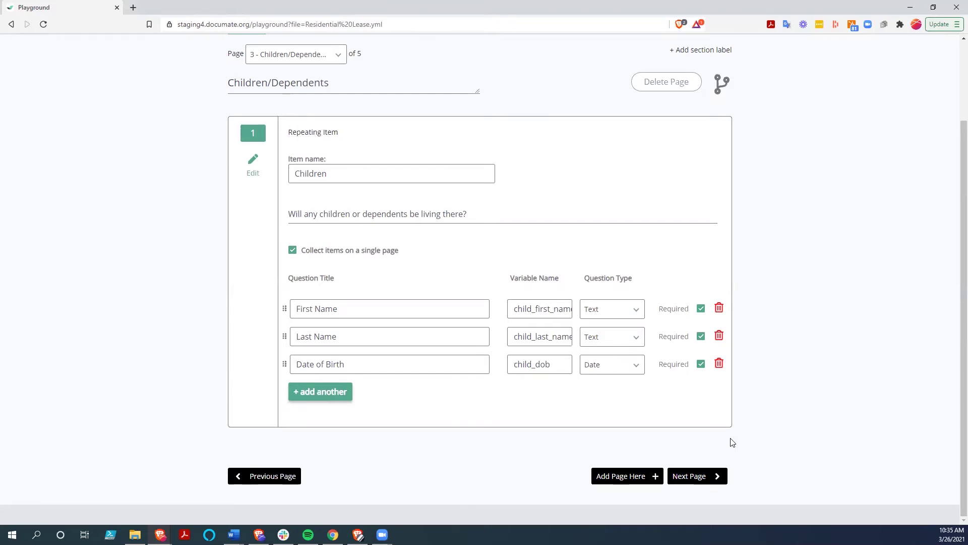
pyautogui.click(719, 481)
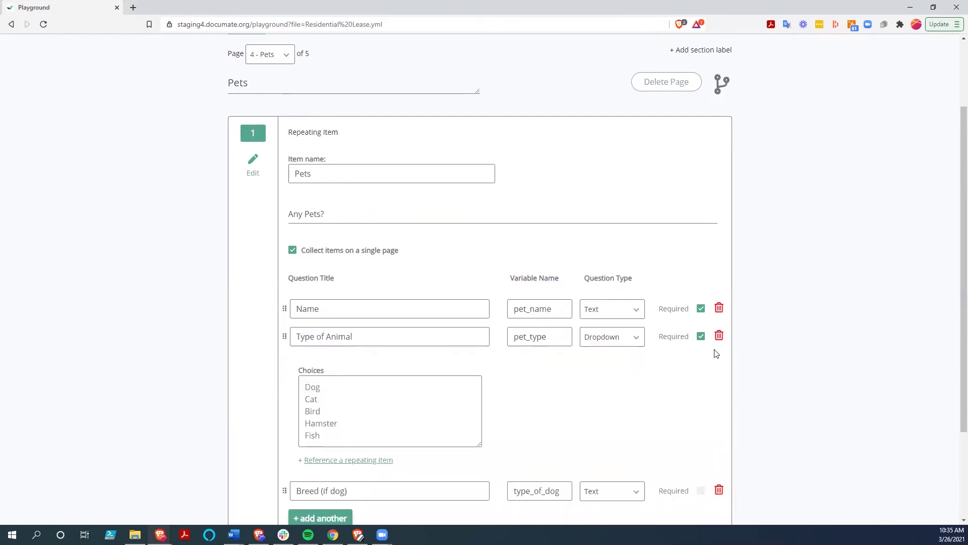
pyautogui.scroll(-1, 379, 436)
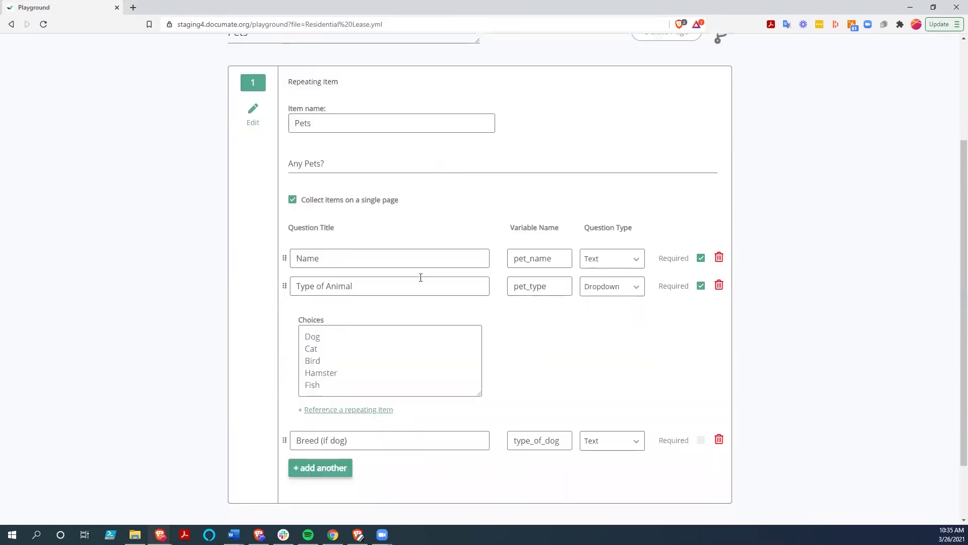
pyautogui.scroll(-2, 770, 425)
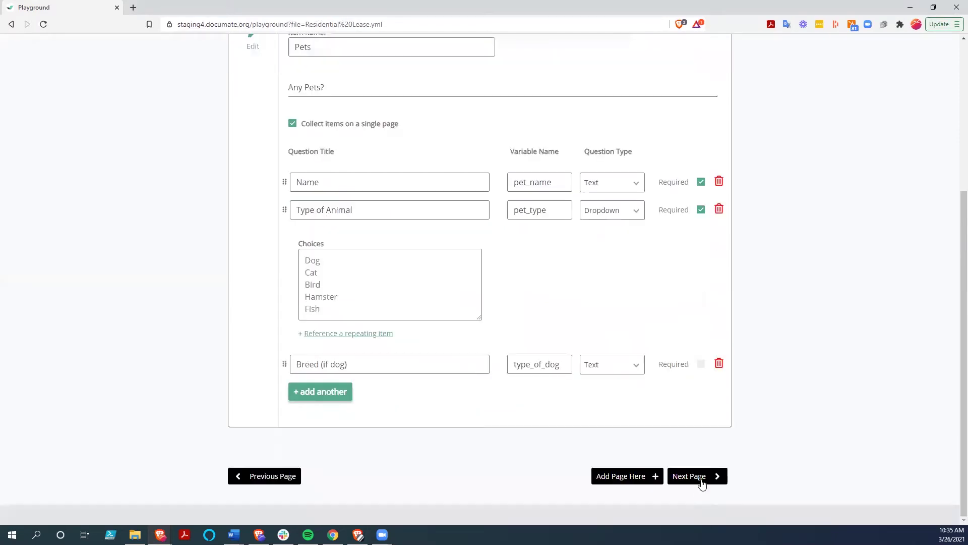
pyautogui.click(701, 480)
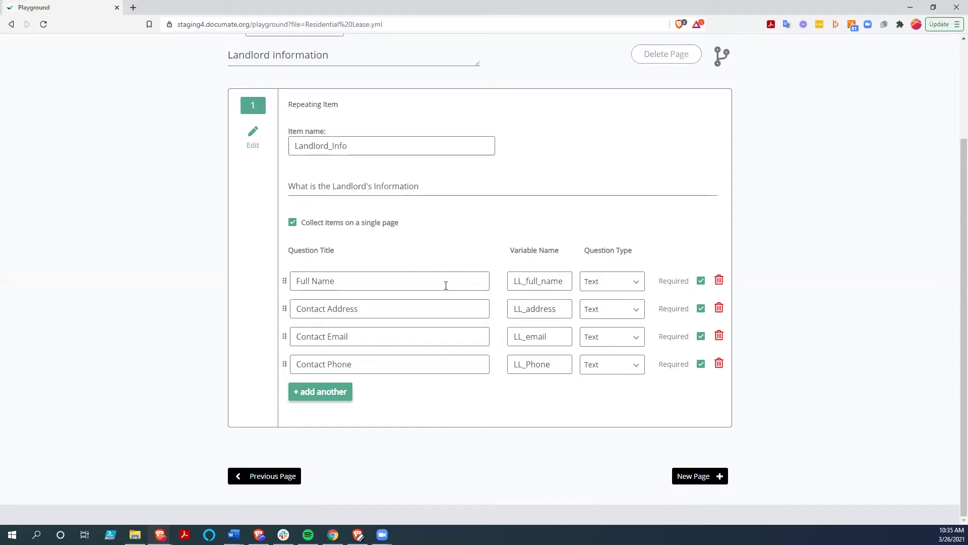
# Save the Residential Lease workflow and open its output documents section
pyautogui.scroll(3, 464, 289)
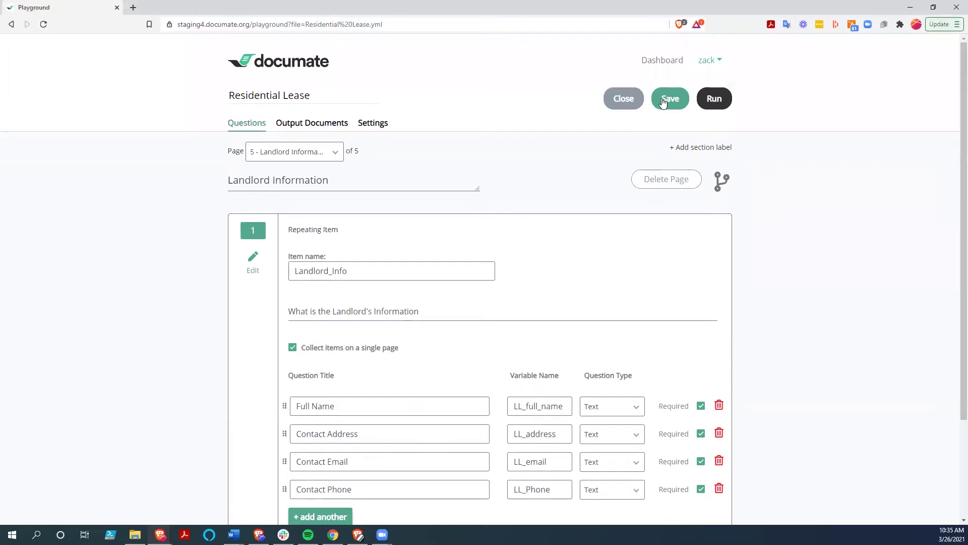
pyautogui.hotkey('ctrl', 's')
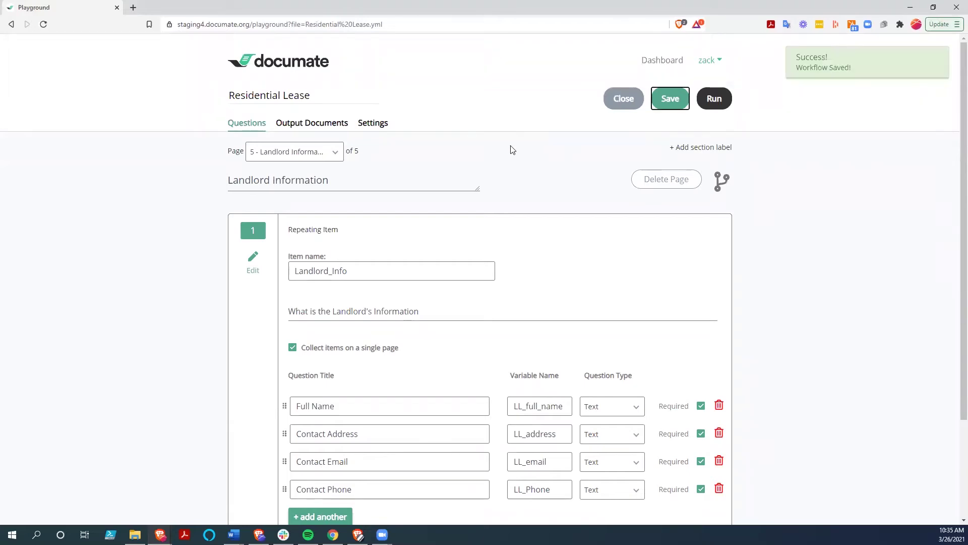
pyautogui.click(319, 126)
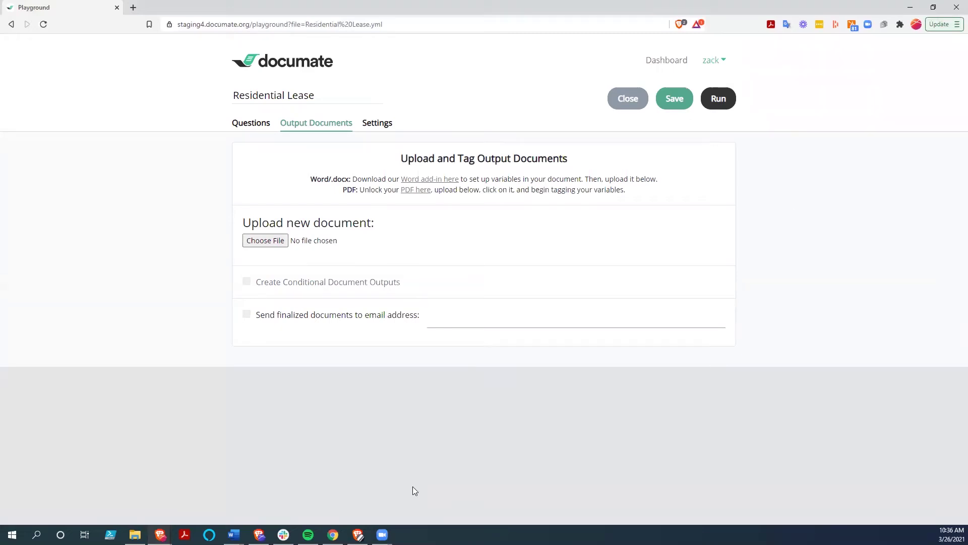
# Switch to the lease agreement in Word, show the Documate tagger and collapse its Simple Variables section
pyautogui.moveTo(234, 534)
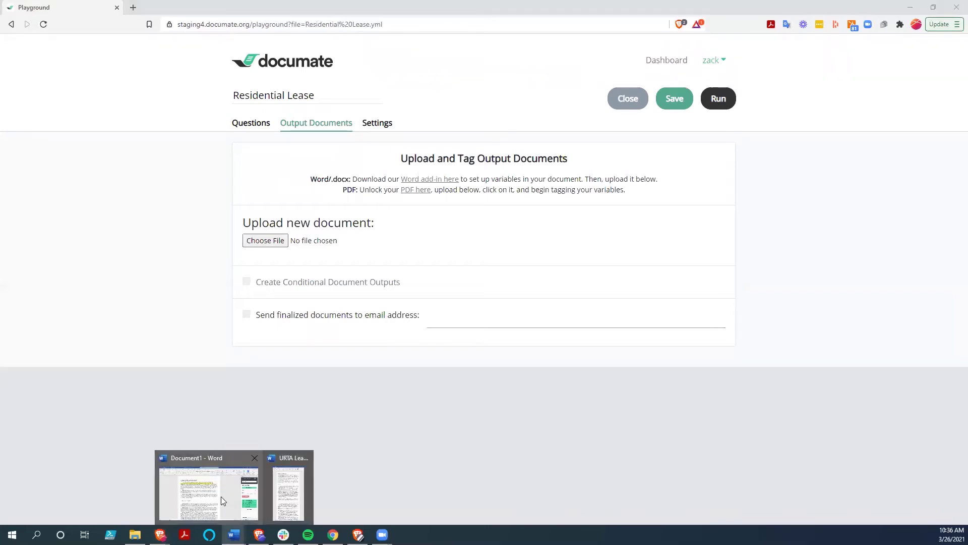
pyautogui.click(208, 499)
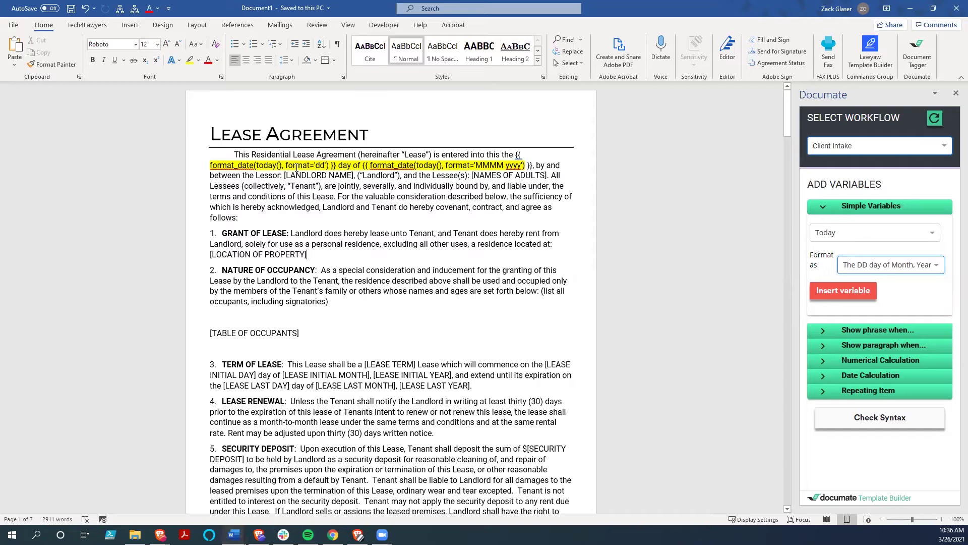
pyautogui.click(926, 56)
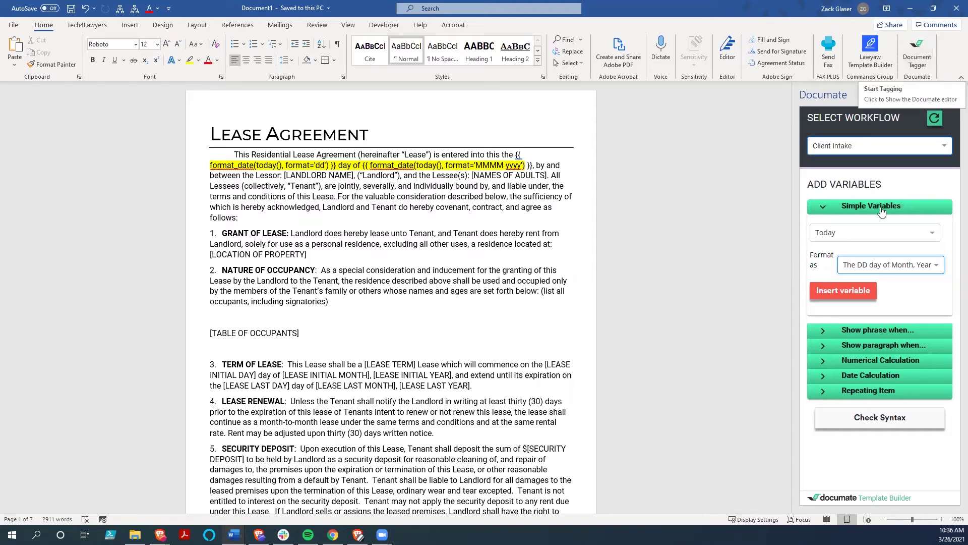
pyautogui.click(824, 212)
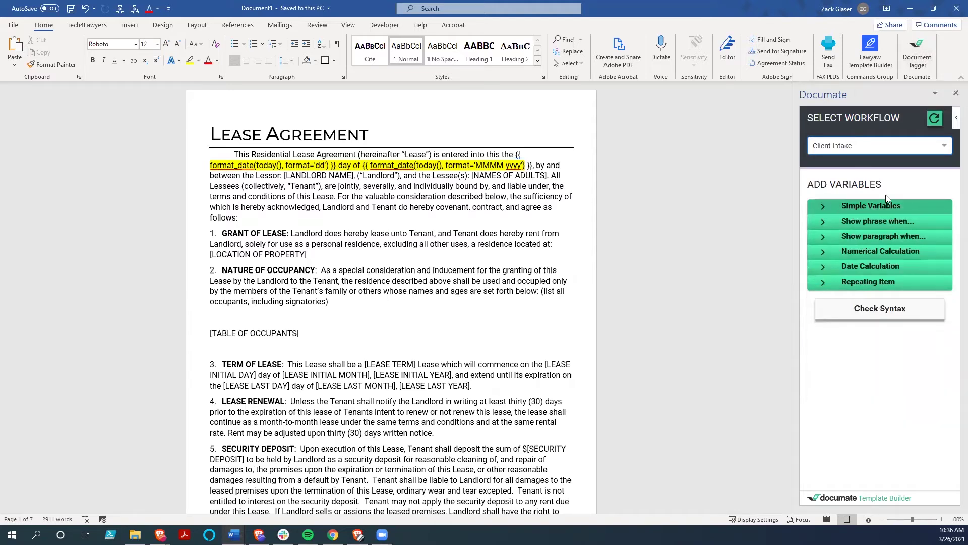
# Refresh the Documate workflow list and select the Residential Lease workflow for tagging
pyautogui.click(944, 149)
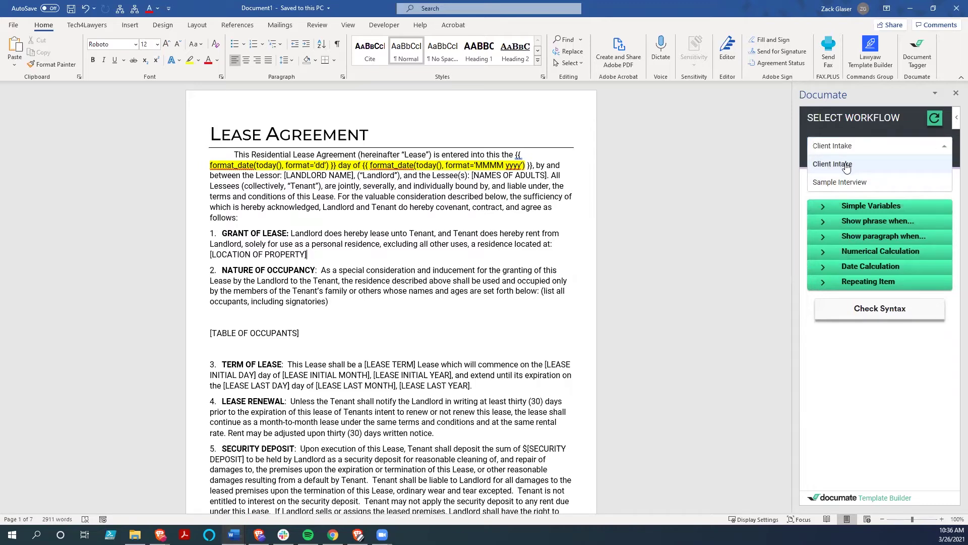
pyautogui.click(840, 164)
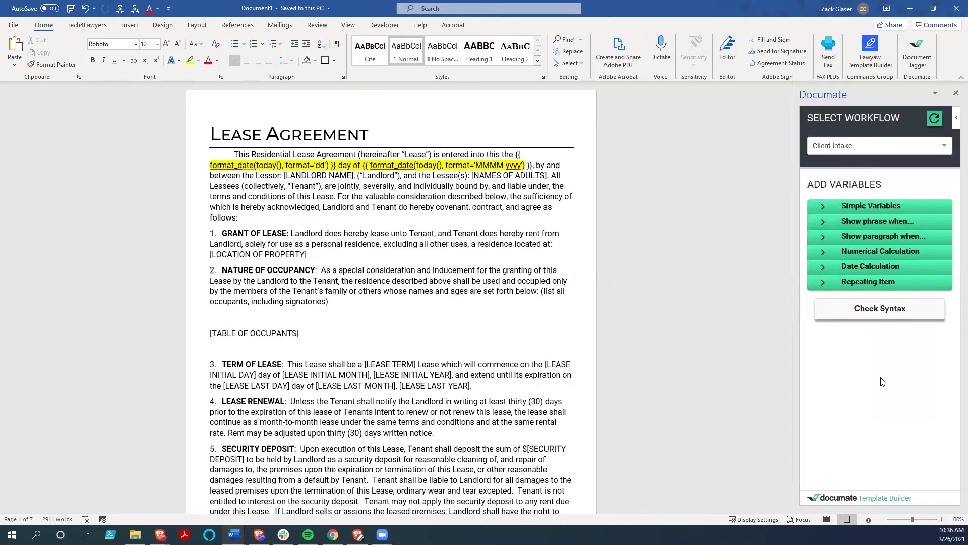
pyautogui.click(934, 119)
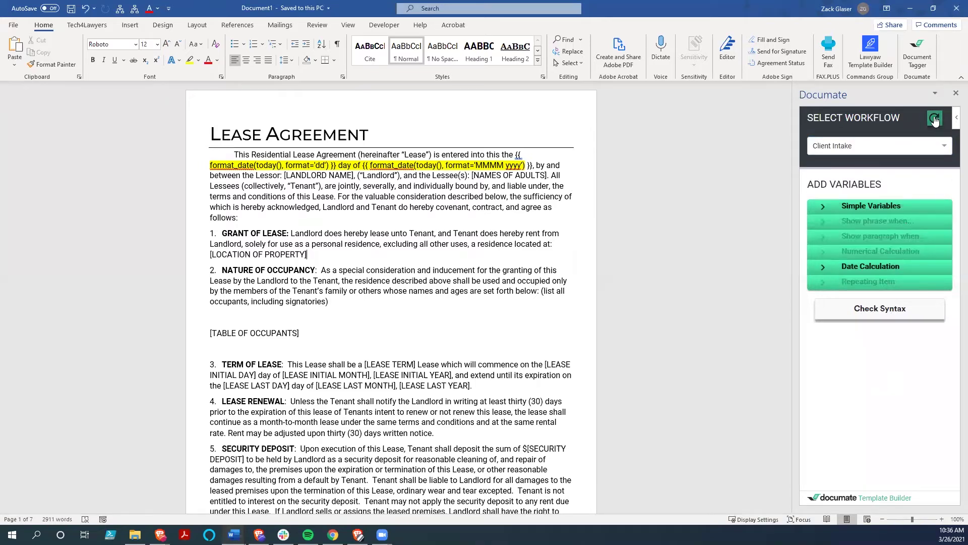
pyautogui.click(946, 147)
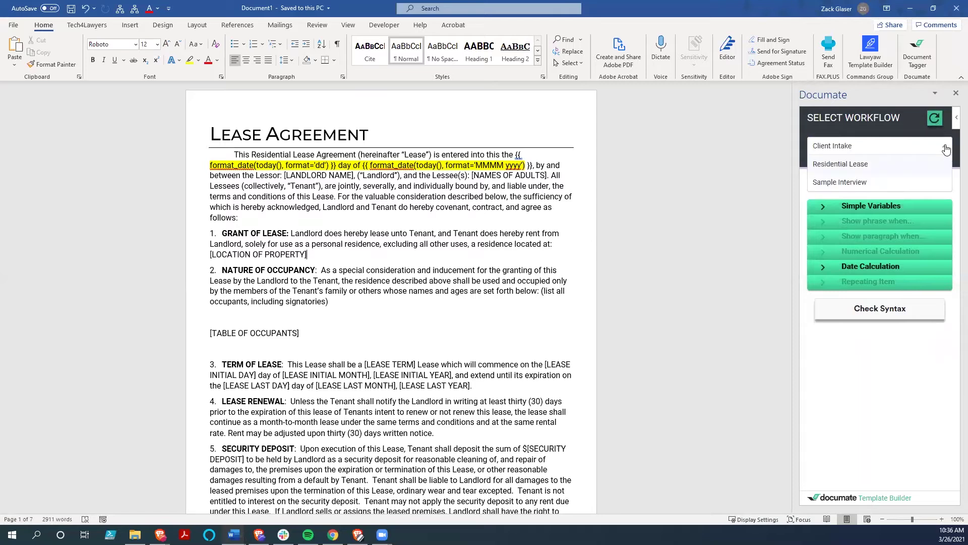
pyautogui.click(840, 163)
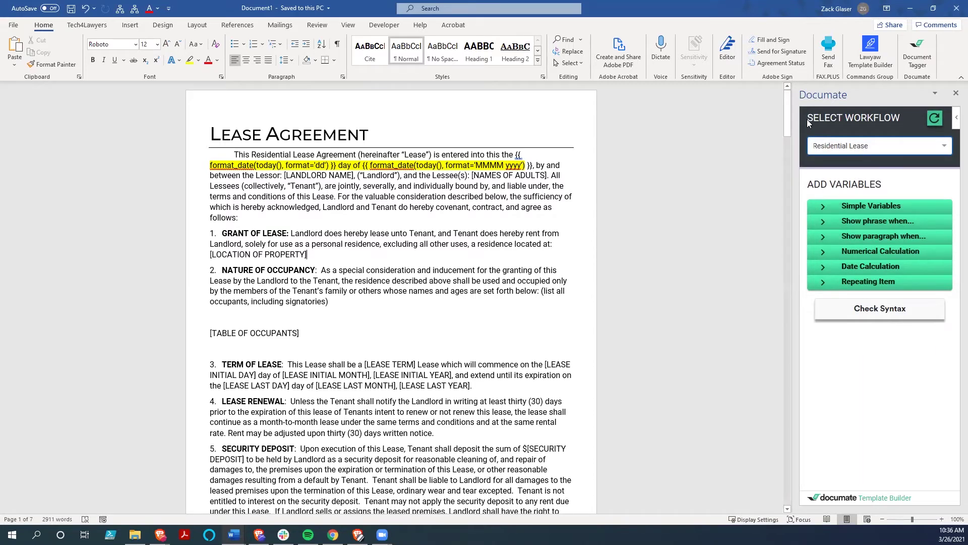
# Examine the Documate options for simple variables, conditional phrases, numerical calculations and date calculations
pyautogui.click(825, 209)
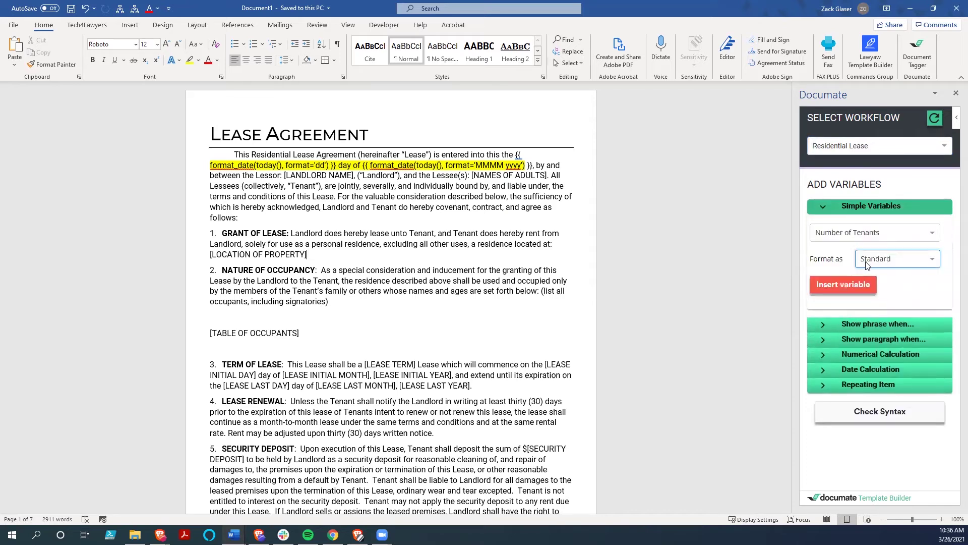
pyautogui.click(825, 325)
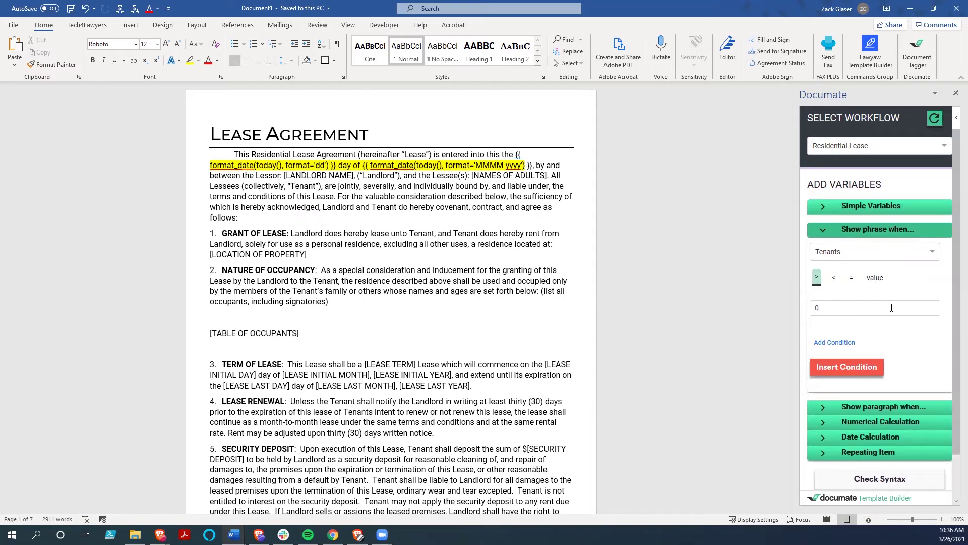
pyautogui.click(824, 421)
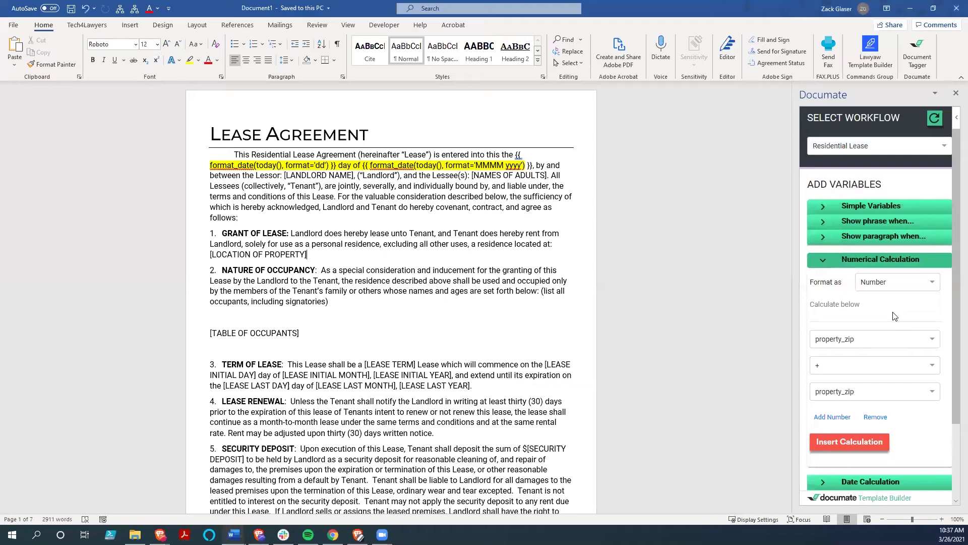
pyautogui.scroll(-2, 895, 318)
pyautogui.click(824, 390)
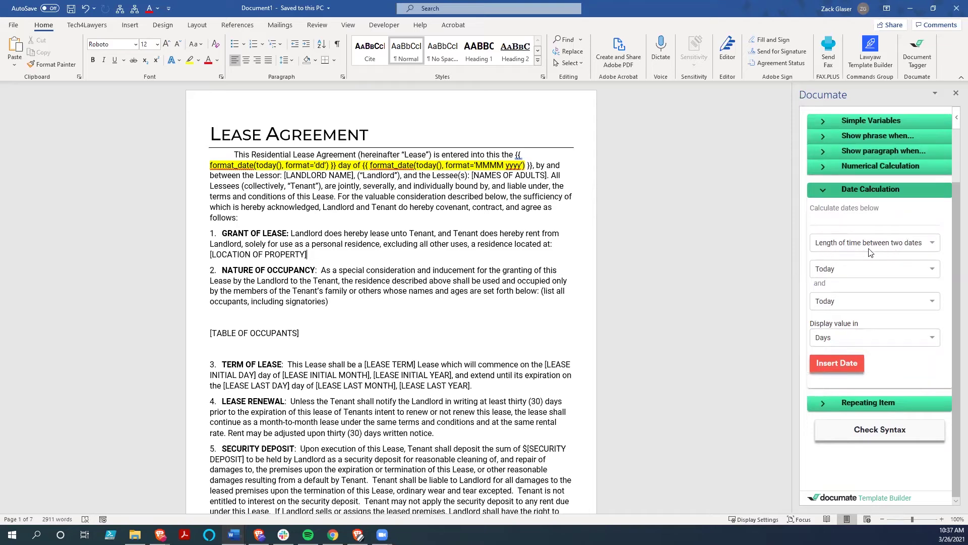
# Examine the Repeating Item options and the formats available for repeating fields, such as tables and lists
pyautogui.click(820, 402)
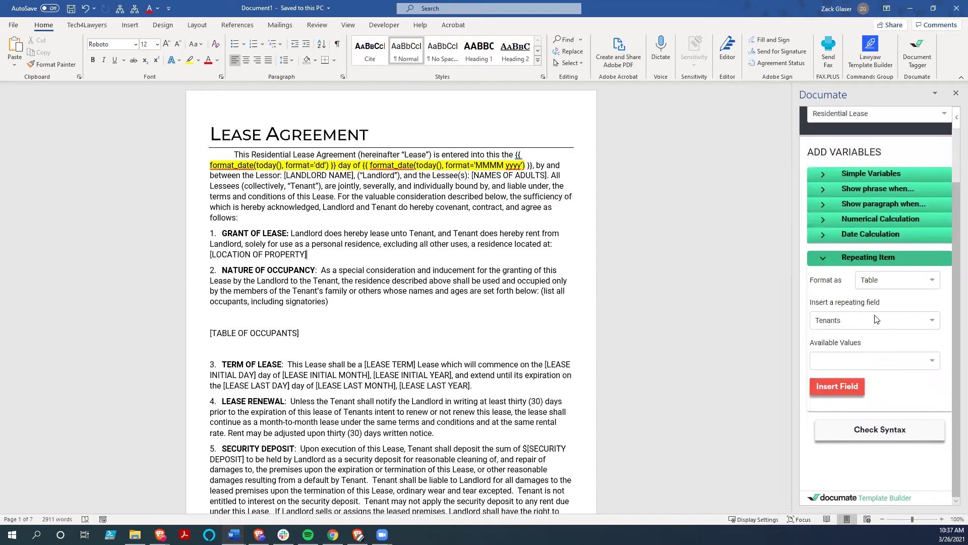
pyautogui.click(931, 281)
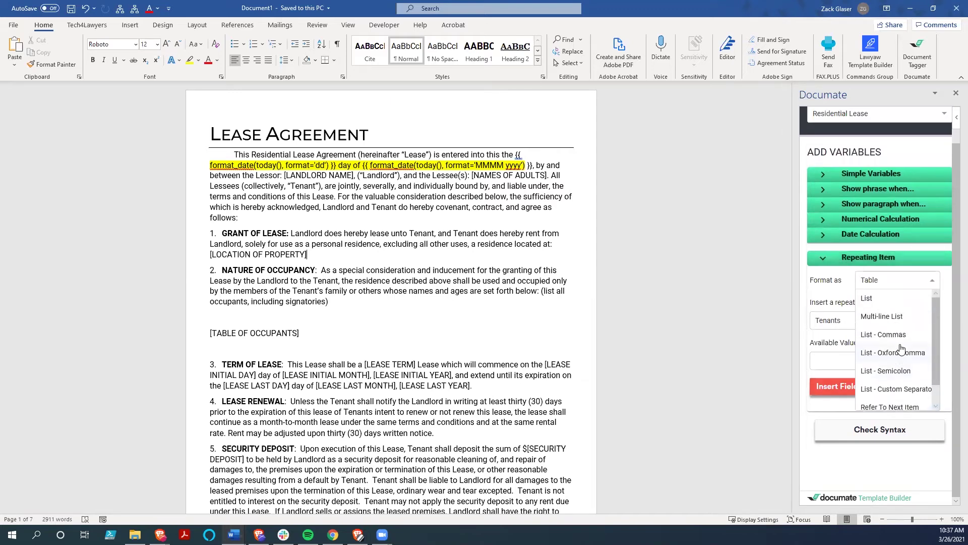
pyautogui.scroll(3, 900, 348)
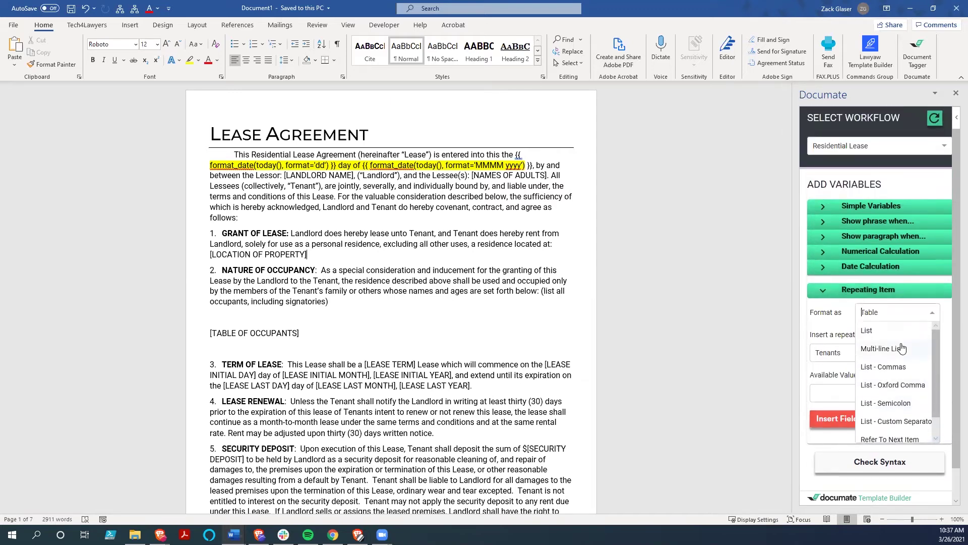
pyautogui.click(839, 325)
pyautogui.click(822, 292)
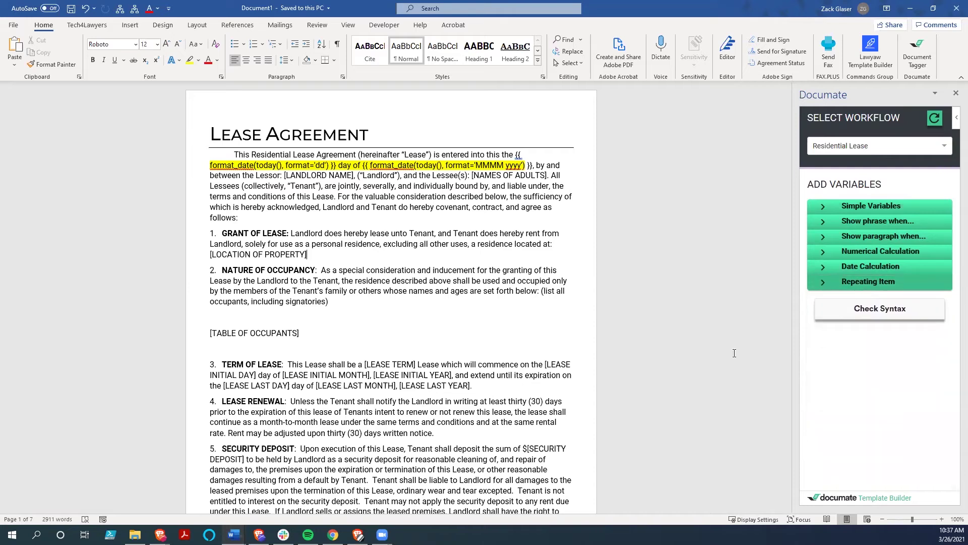
# Examine the date formats available for the Today simple variable used in the lease's opening date
pyautogui.click(531, 164)
pyautogui.write(',')
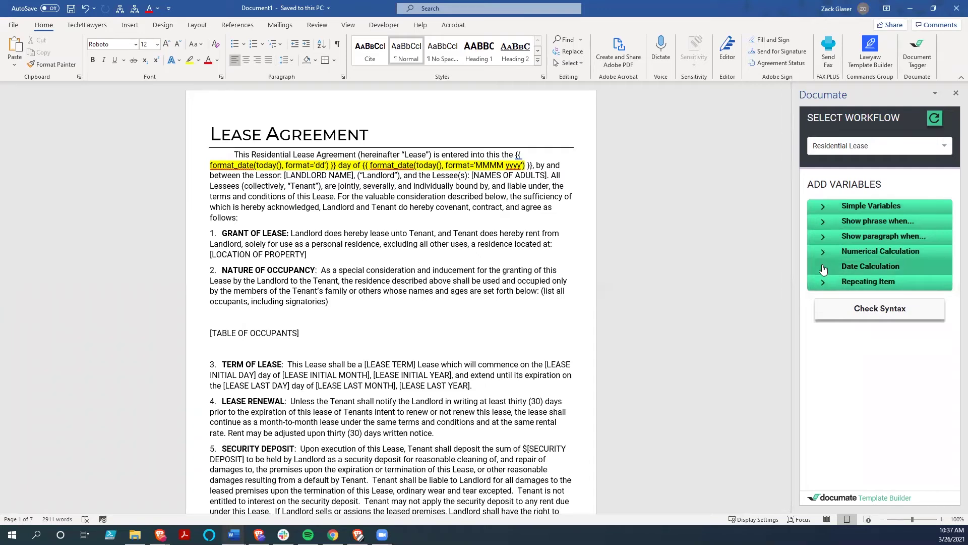
pyautogui.click(823, 206)
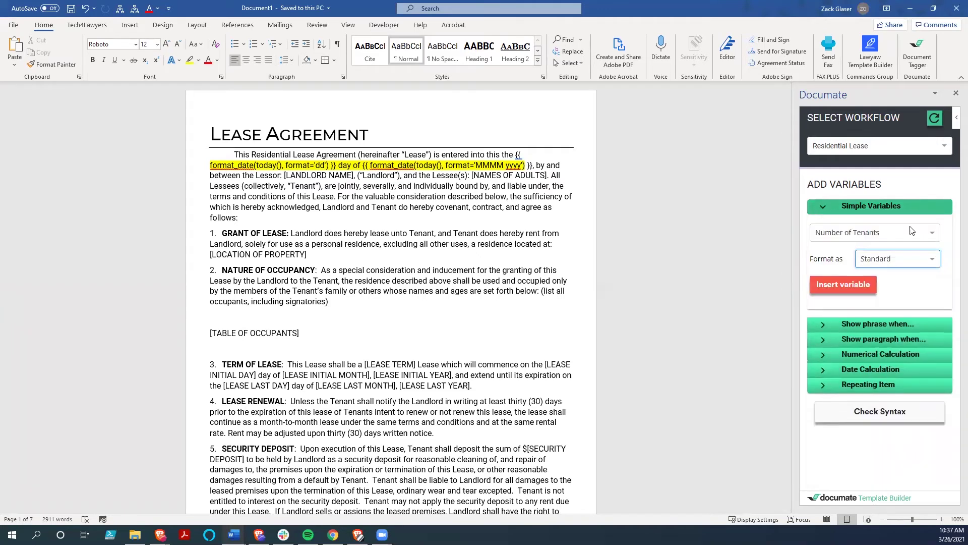
pyautogui.click(932, 237)
pyautogui.scroll(-5, 832, 347)
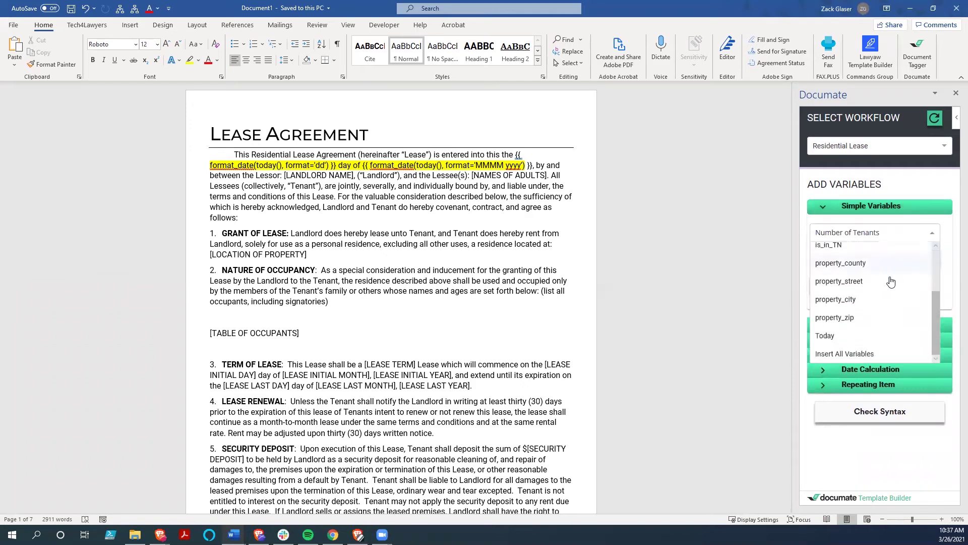
pyautogui.click(827, 336)
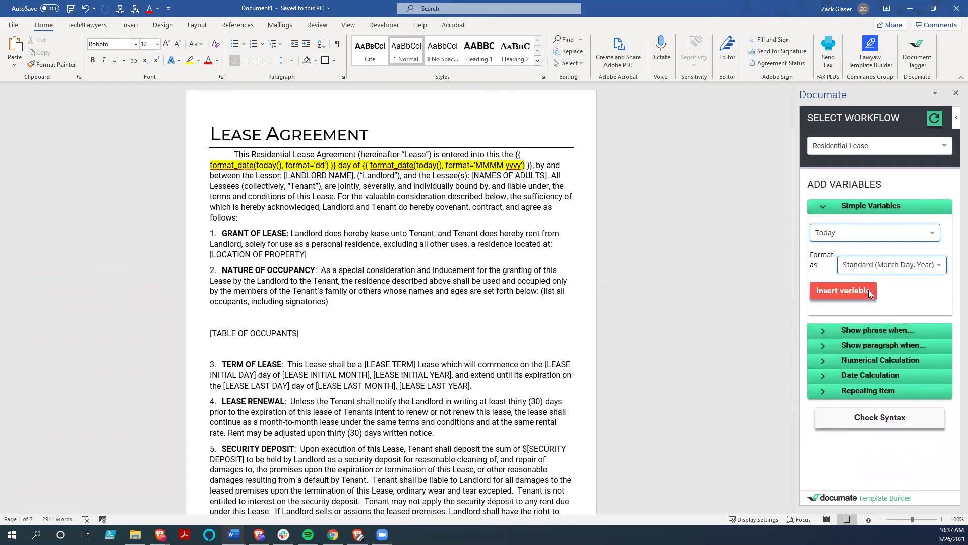
pyautogui.click(938, 268)
pyautogui.scroll(-2, 897, 310)
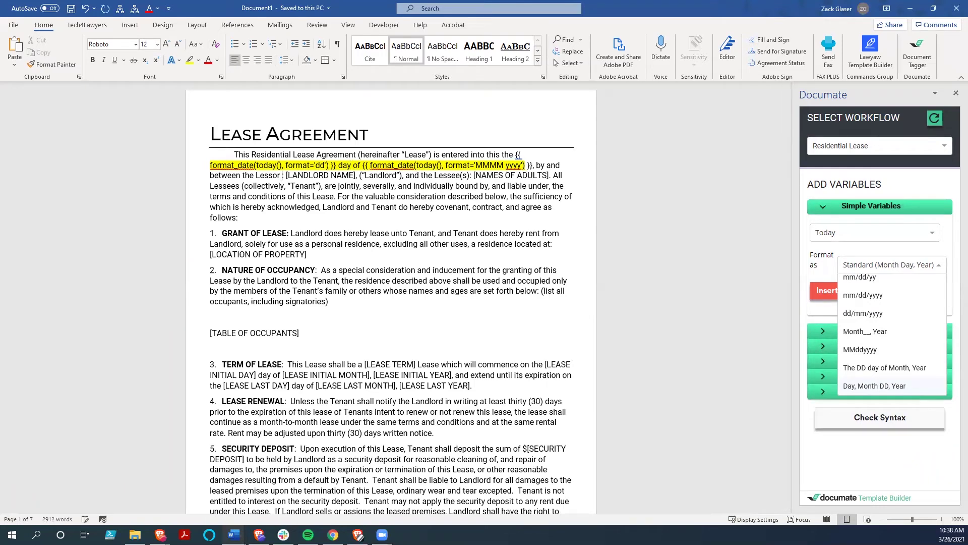
pyautogui.click(842, 460)
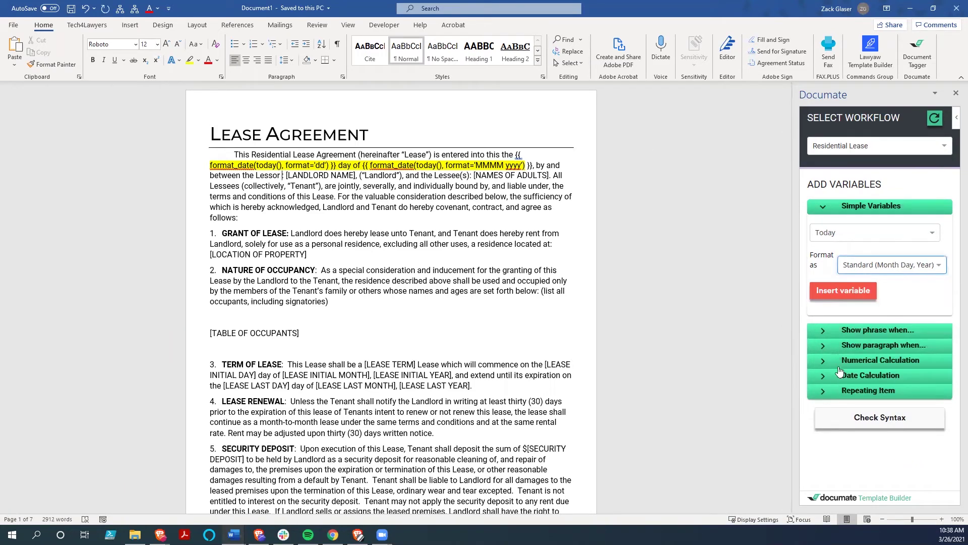
# Insert a conditional phrase after "Lessor" in the opening paragraph that shows "Lessors" when Landlord_Info is greater than 1
pyautogui.click(823, 331)
pyautogui.click(898, 250)
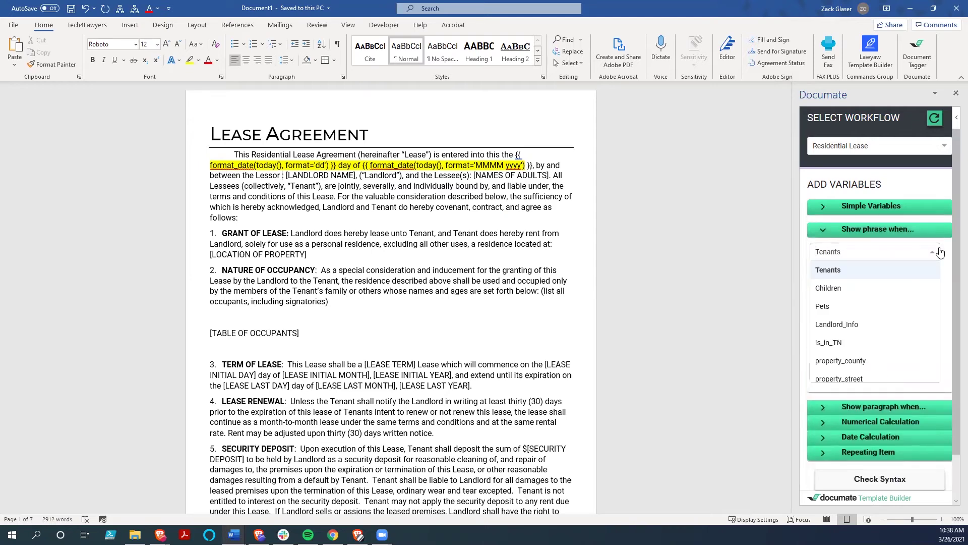
pyautogui.scroll(-1, 916, 311)
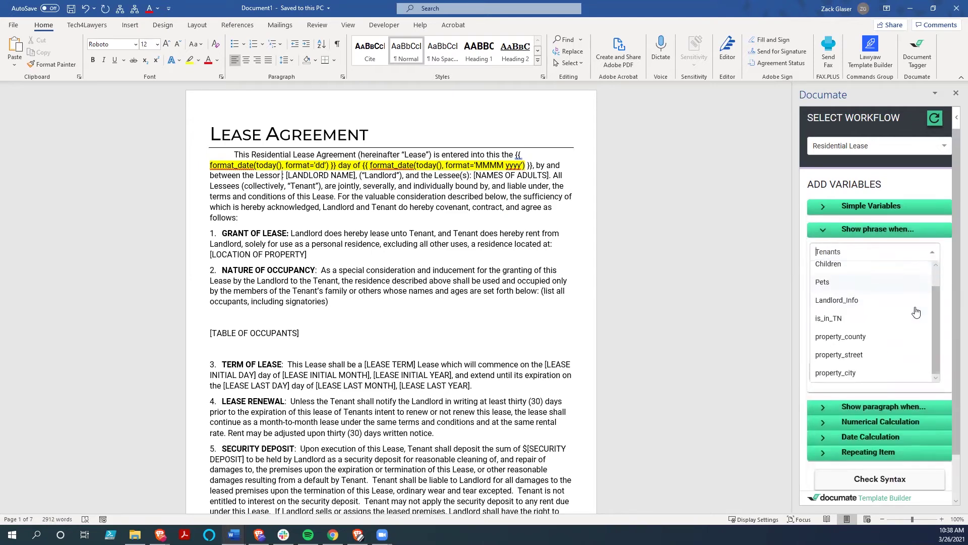
pyautogui.scroll(-1, 917, 310)
pyautogui.click(854, 257)
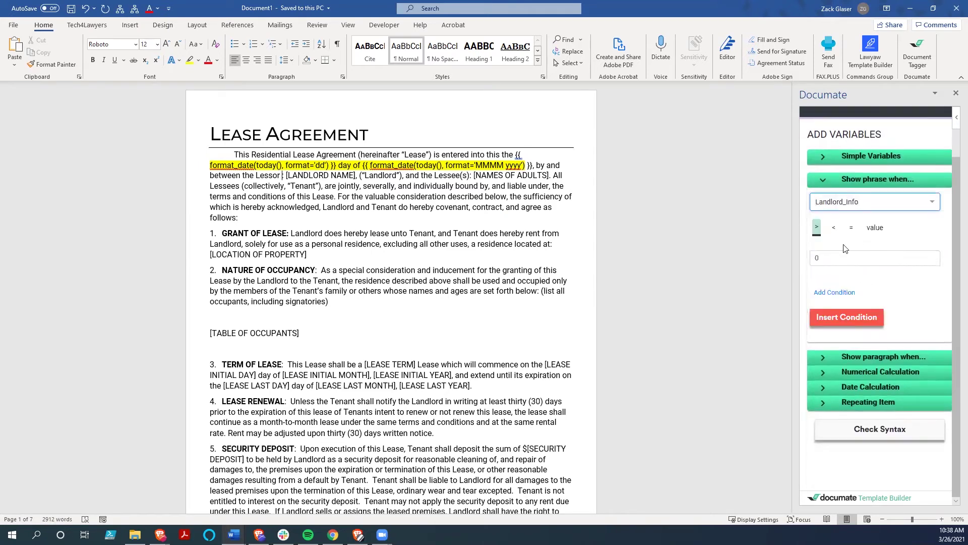
pyautogui.click(816, 231)
pyautogui.click(829, 258)
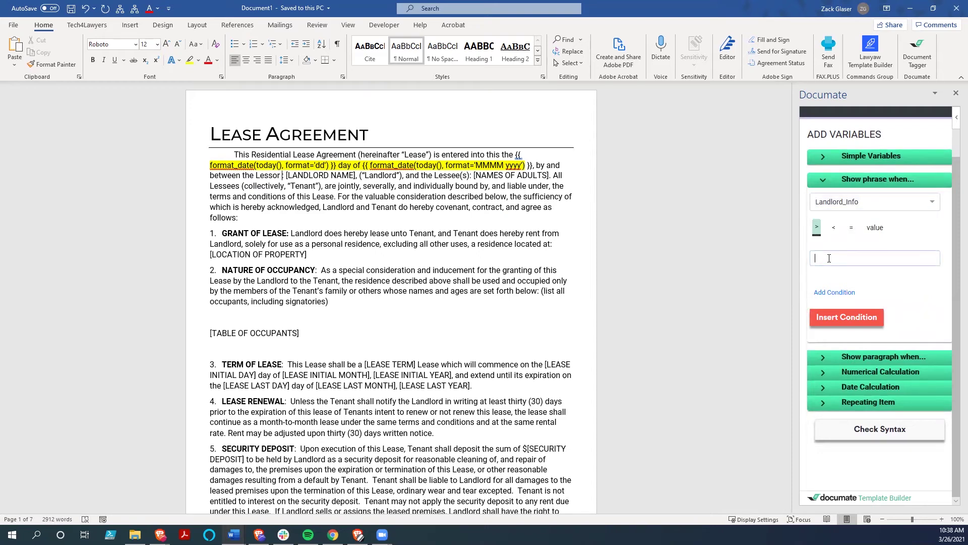
pyautogui.write('1')
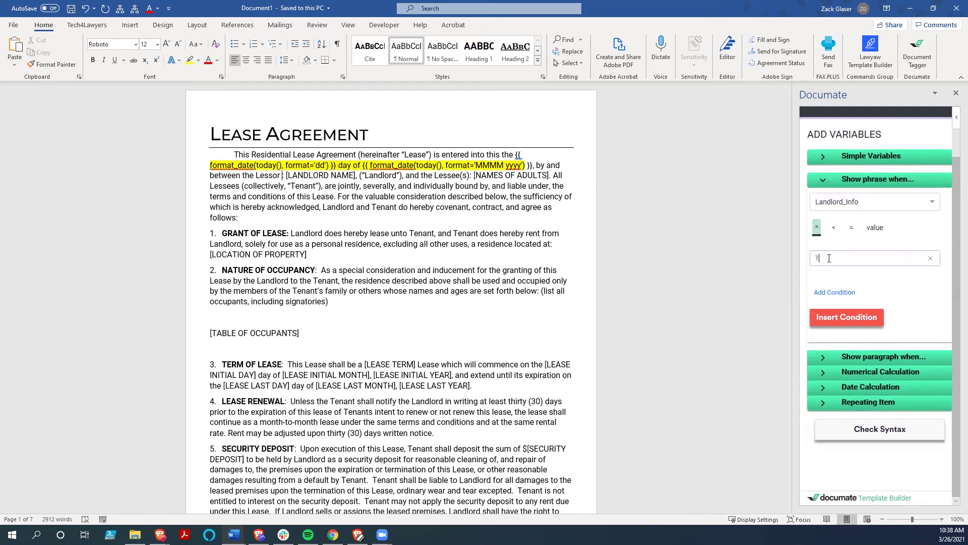
pyautogui.click(860, 318)
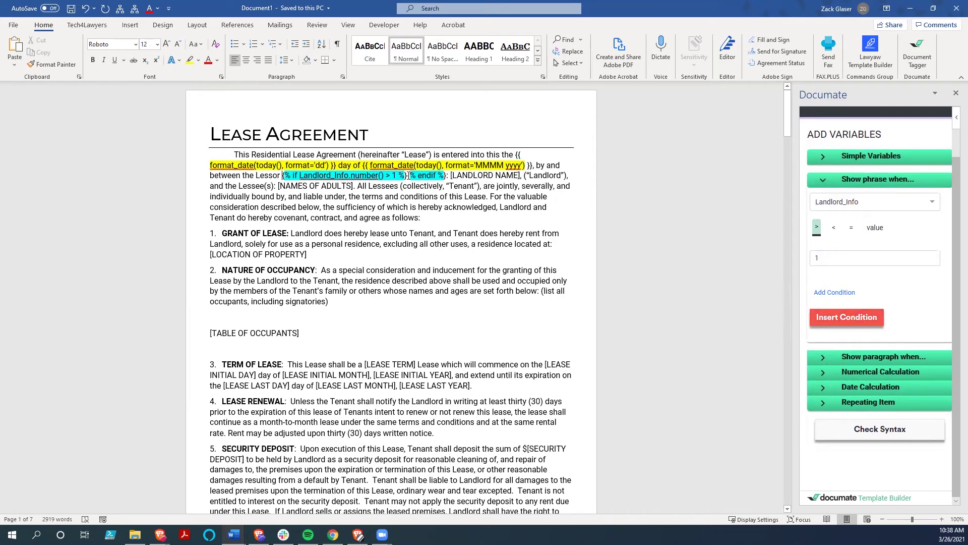
pyautogui.click(408, 175)
pyautogui.write('Lessors')
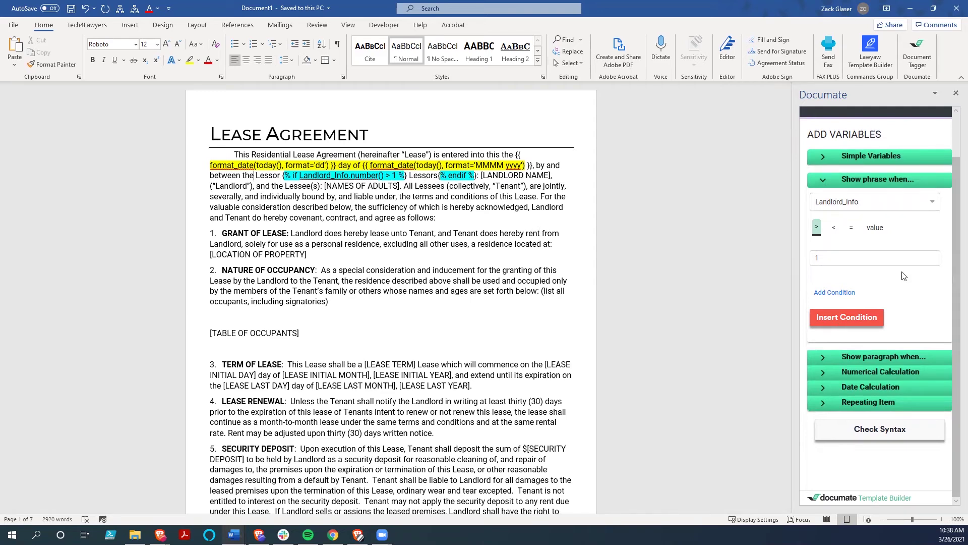
# Insert a condition for Landlord_Info equal to 1 before "Lessor" and move that word inside it
pyautogui.click(851, 228)
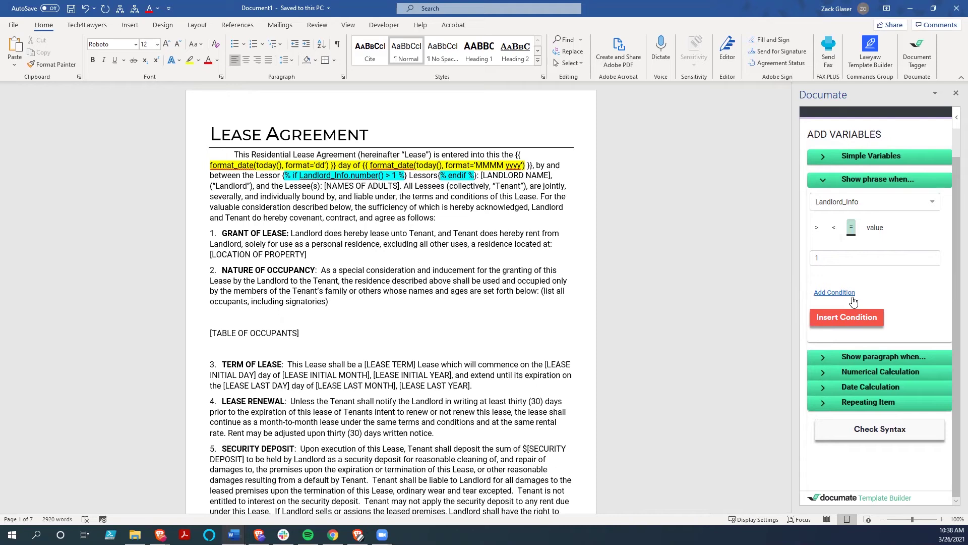
pyautogui.click(847, 317)
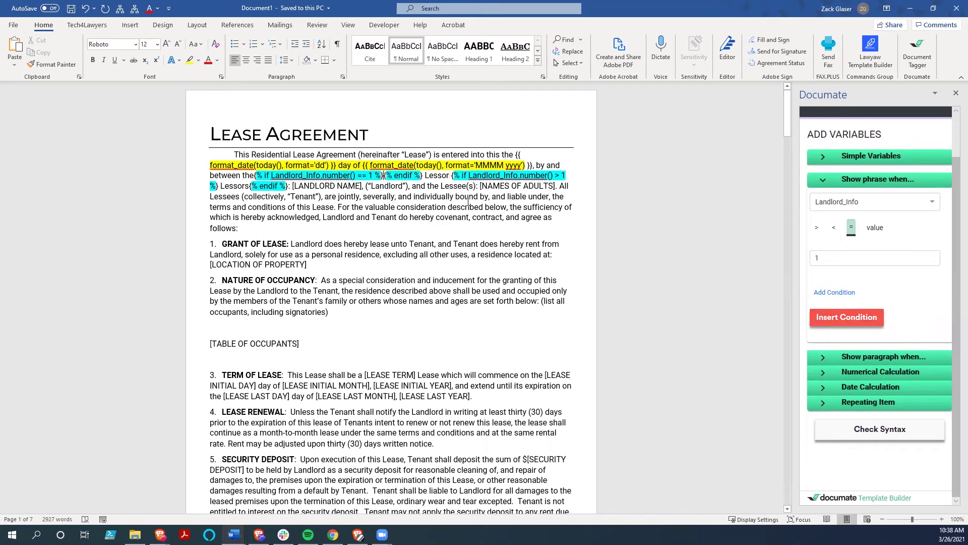
pyautogui.doubleClick(431, 175)
pyautogui.hotkey('ctrl', 'c')
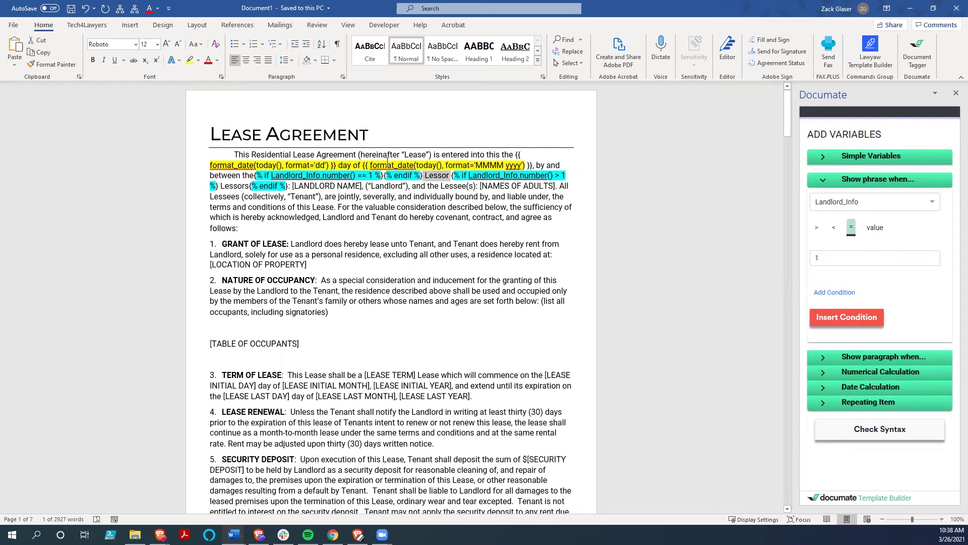
pyautogui.press('Delete')
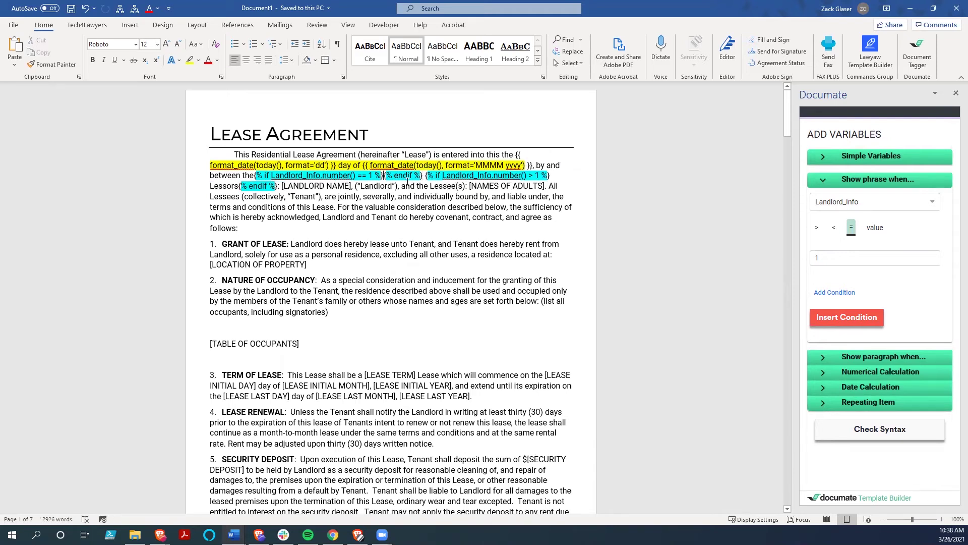
pyautogui.hotkey('ctrl', 'v')
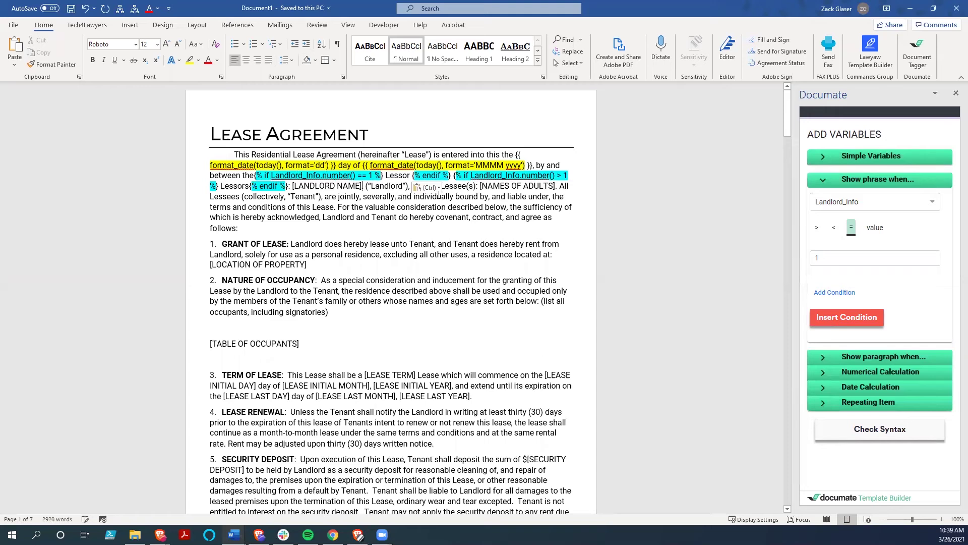
# Delete the [LANDLORD NAME] placeholder from the opening paragraph
pyautogui.press('BackSpace')
pyautogui.press('BackSpace')
pyautogui.press('BackSpace')
pyautogui.press('BackSpace')
pyautogui.press('BackSpace')
pyautogui.press('BackSpace')
pyautogui.press('BackSpace')
pyautogui.press('BackSpace')
pyautogui.press('BackSpace')
pyautogui.press('BackSpace')
pyautogui.press('BackSpace')
pyautogui.press('BackSpace')
pyautogui.press('BackSpace')
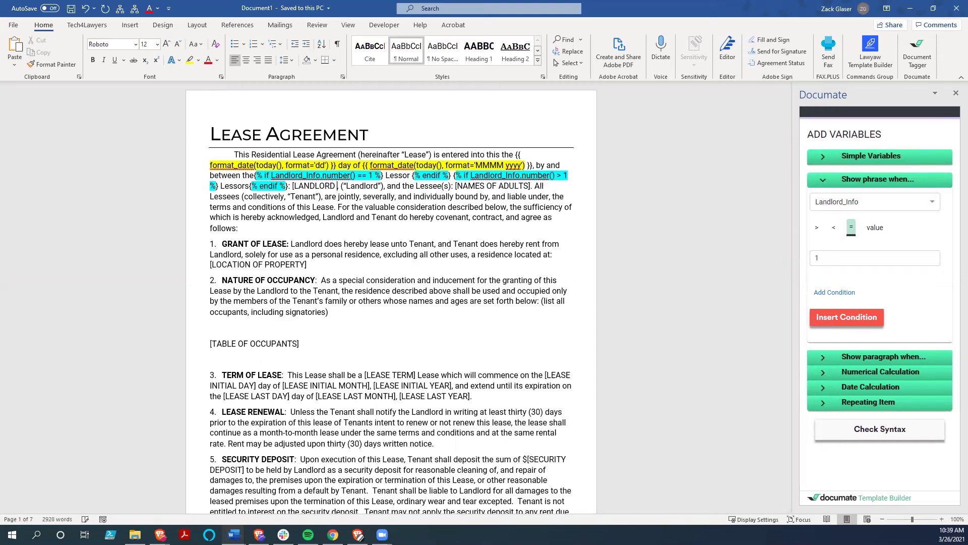
pyautogui.press('BackSpace')
pyautogui.press('BackSpace')
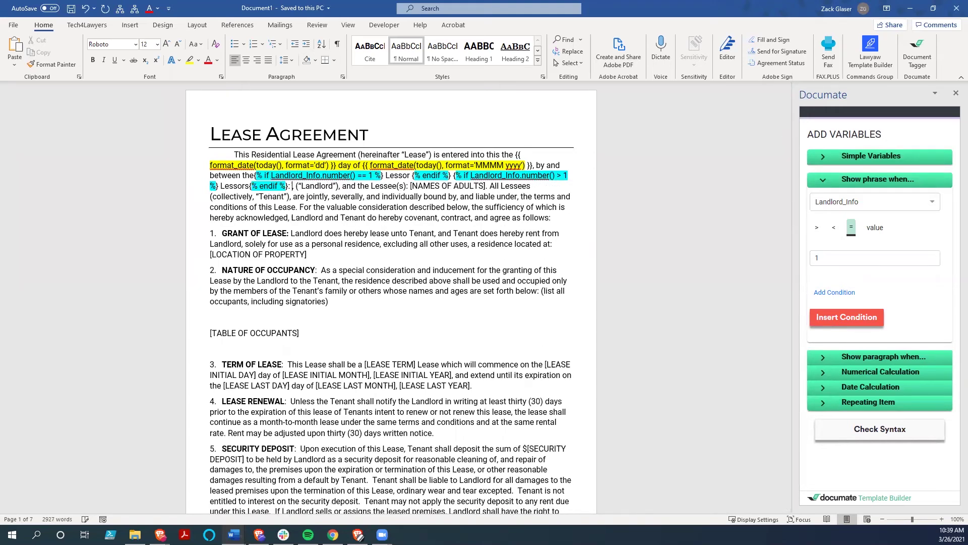
# Insert the Landlord_Info Full Name value before ("Landlord") as a repeating item formatted as List - Oxford Comma
pyautogui.click(827, 402)
pyautogui.click(934, 280)
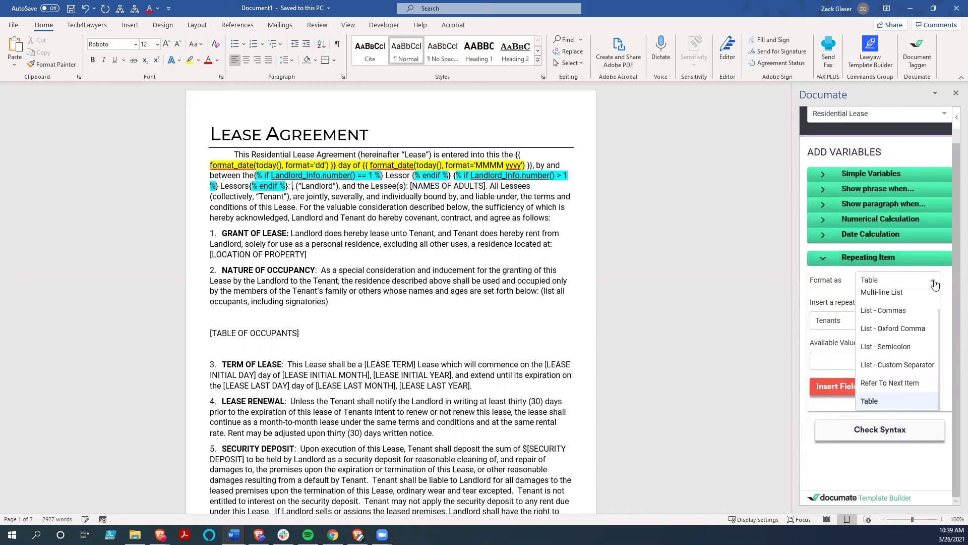
pyautogui.click(884, 336)
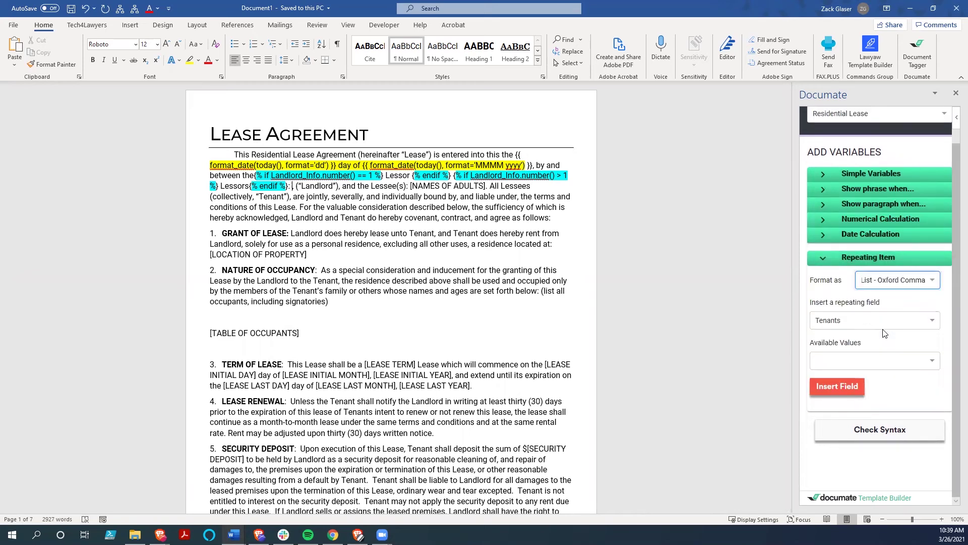
pyautogui.click(927, 325)
pyautogui.click(856, 393)
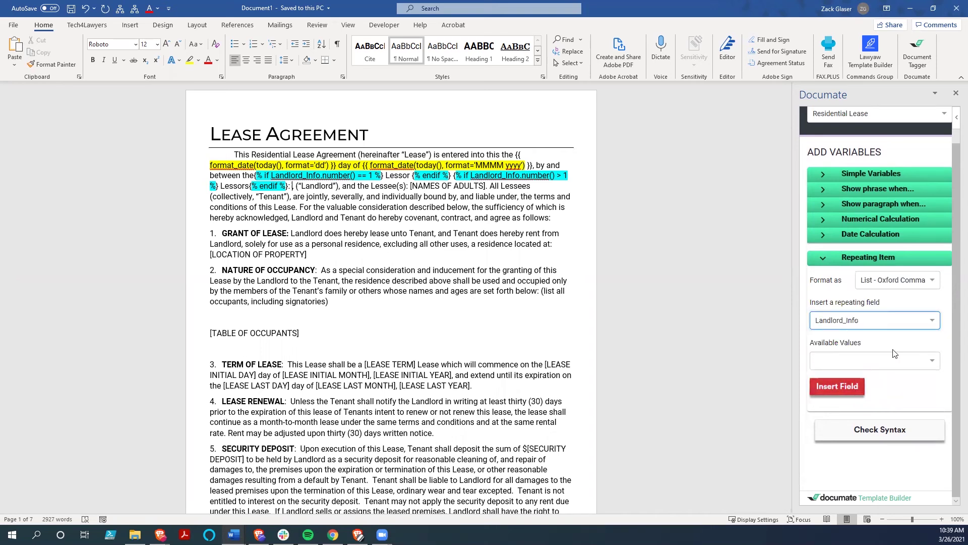
pyautogui.click(932, 361)
pyautogui.click(837, 374)
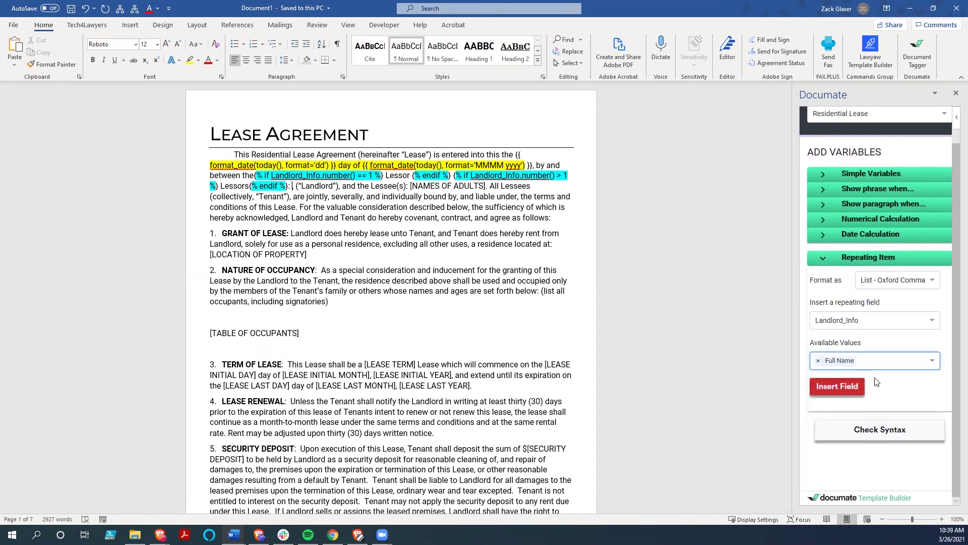
pyautogui.click(830, 387)
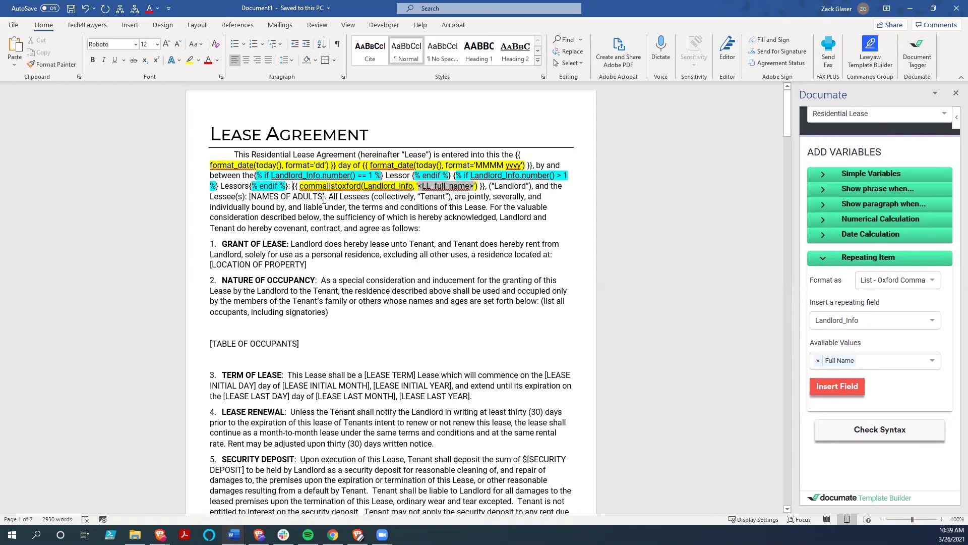
# Delete the [TABLE OF OCCUPANTS] placeholder under the Nature of Occupancy clause
pyautogui.moveTo(324, 197); pyautogui.dragTo(250, 196)
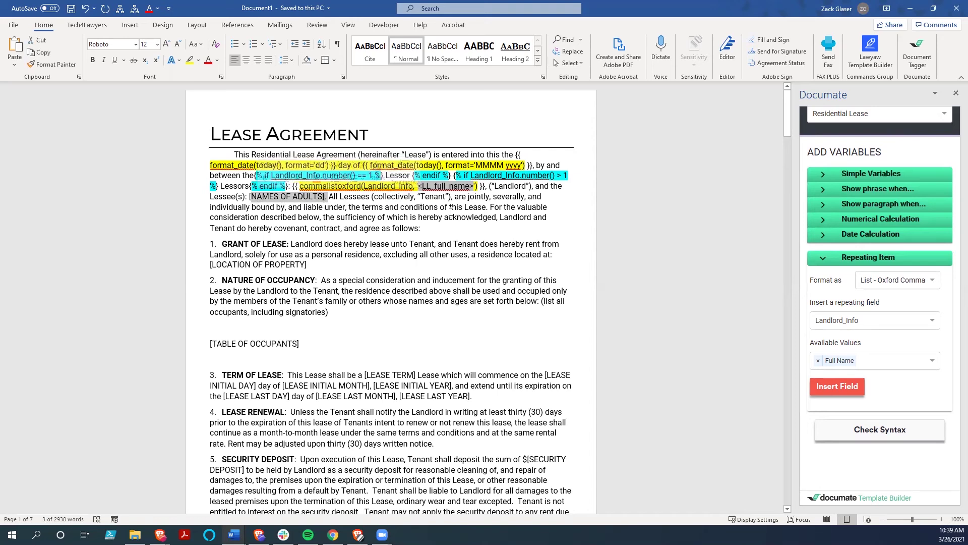
pyautogui.moveTo(307, 345); pyautogui.dragTo(211, 345)
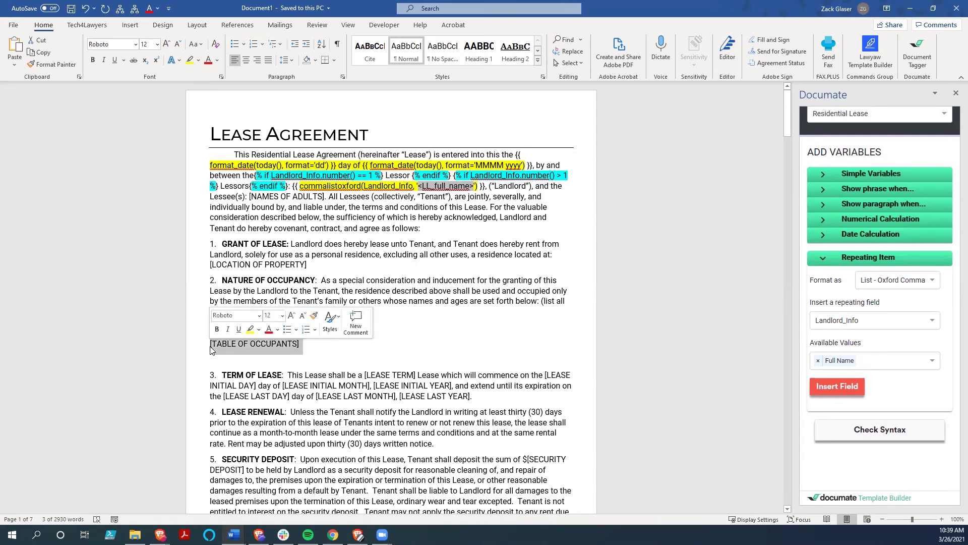
pyautogui.press('Delete')
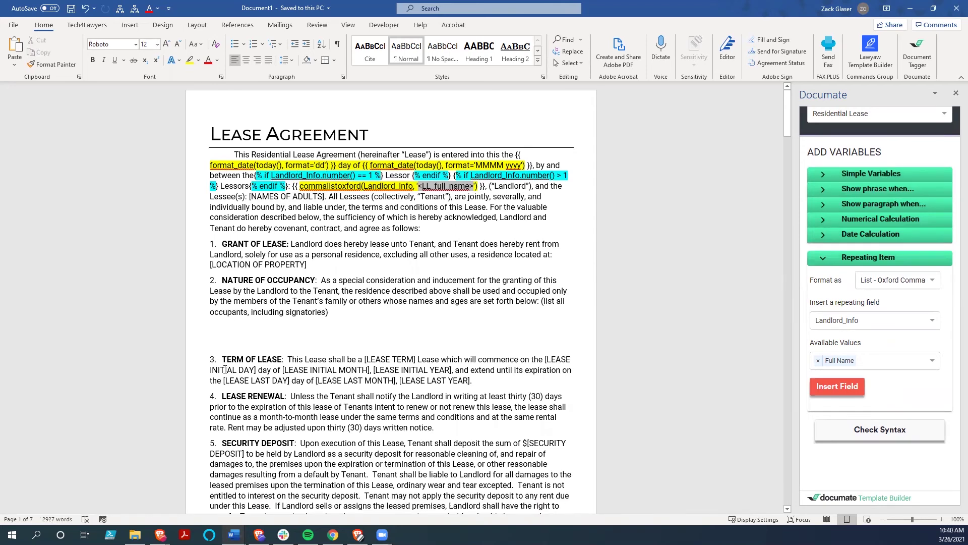
# Set the repeating item's format to Table and choose Tenants as its repeating field
pyautogui.click(928, 280)
pyautogui.scroll(1, 908, 343)
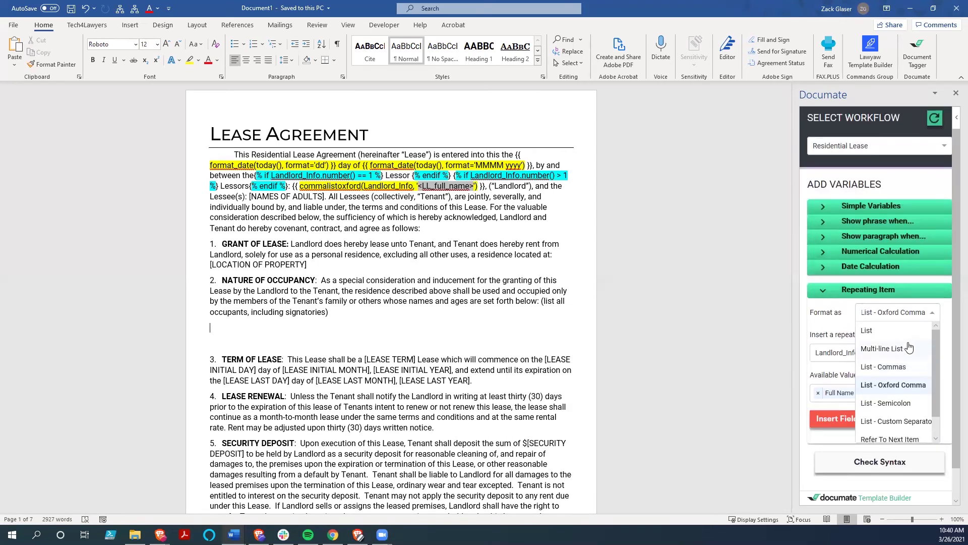
pyautogui.scroll(-3, 910, 348)
pyautogui.click(877, 401)
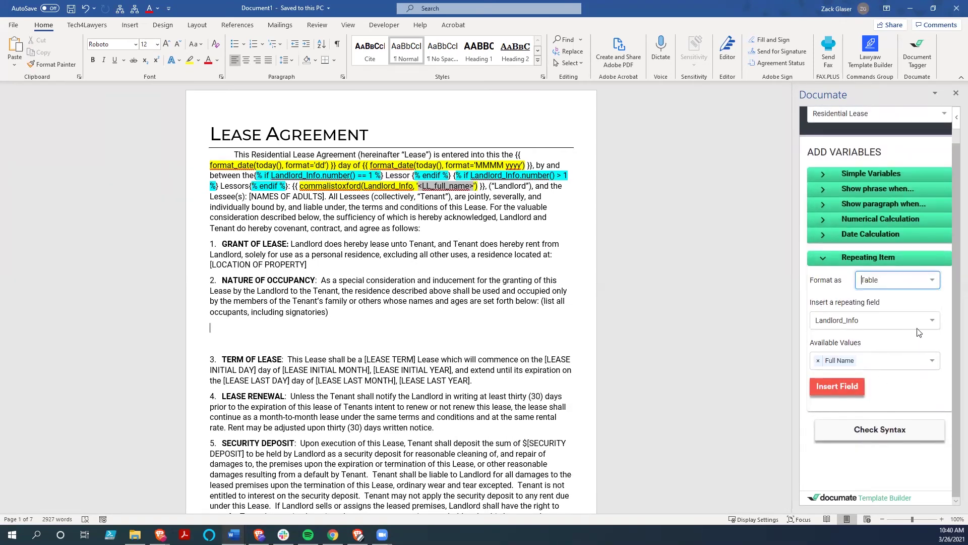
pyautogui.click(931, 323)
pyautogui.click(852, 345)
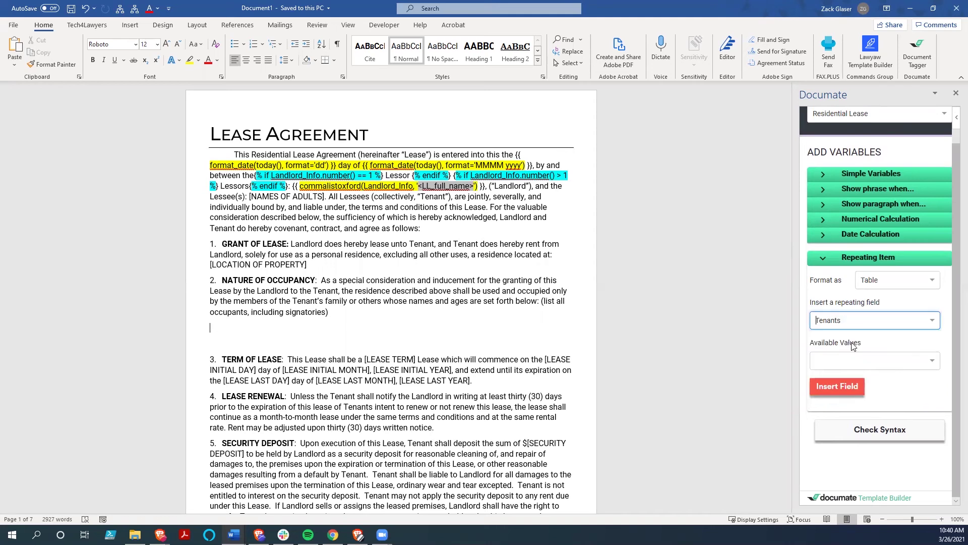
# Insert the Tenants table under the Nature of Occupancy clause with First Name, Last Name, Social Security Number and Age values
pyautogui.click(932, 361)
pyautogui.click(855, 383)
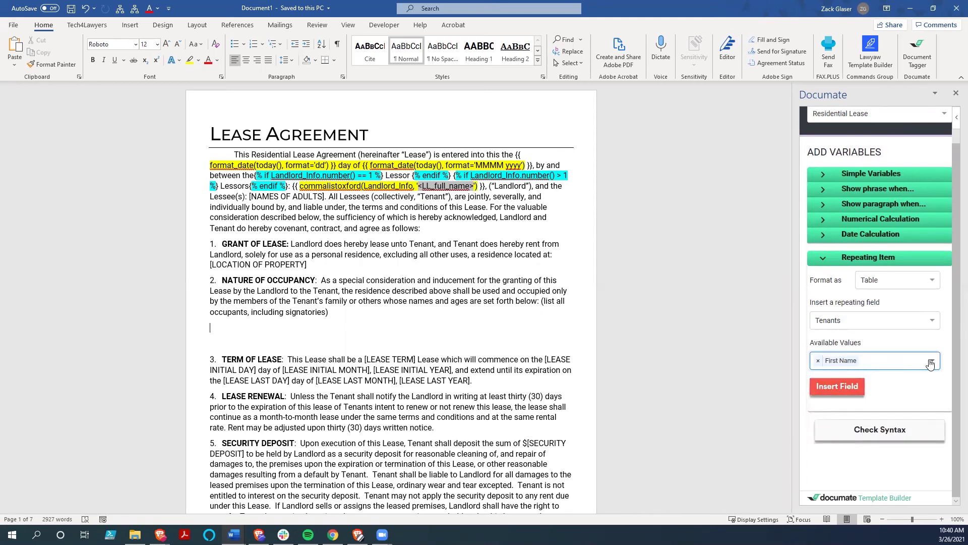
pyautogui.click(931, 363)
pyautogui.click(843, 399)
pyautogui.click(932, 362)
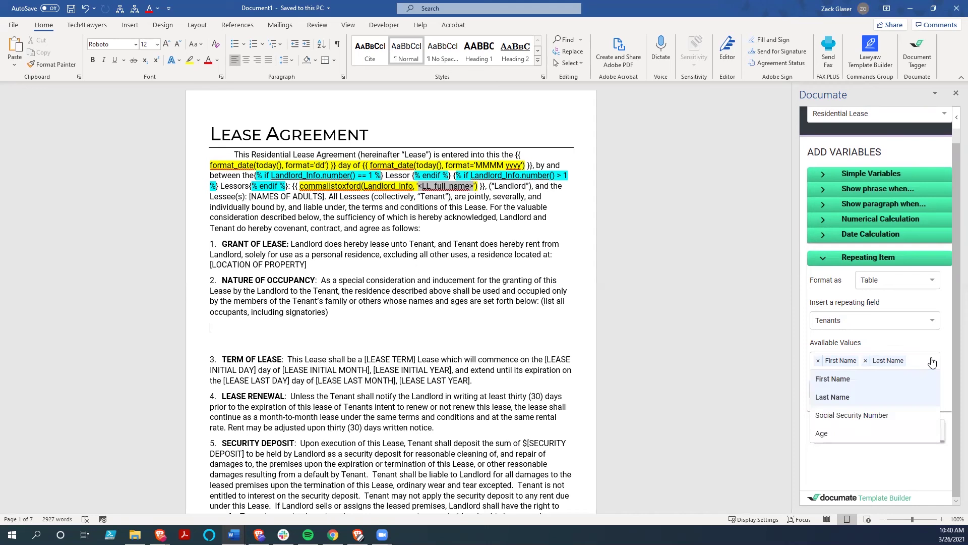
pyautogui.click(854, 415)
pyautogui.click(932, 373)
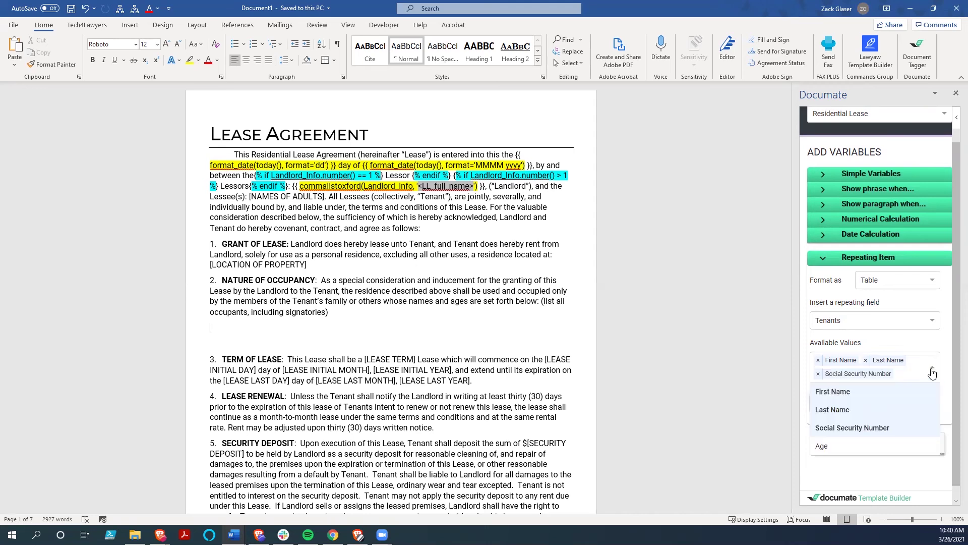
pyautogui.click(822, 447)
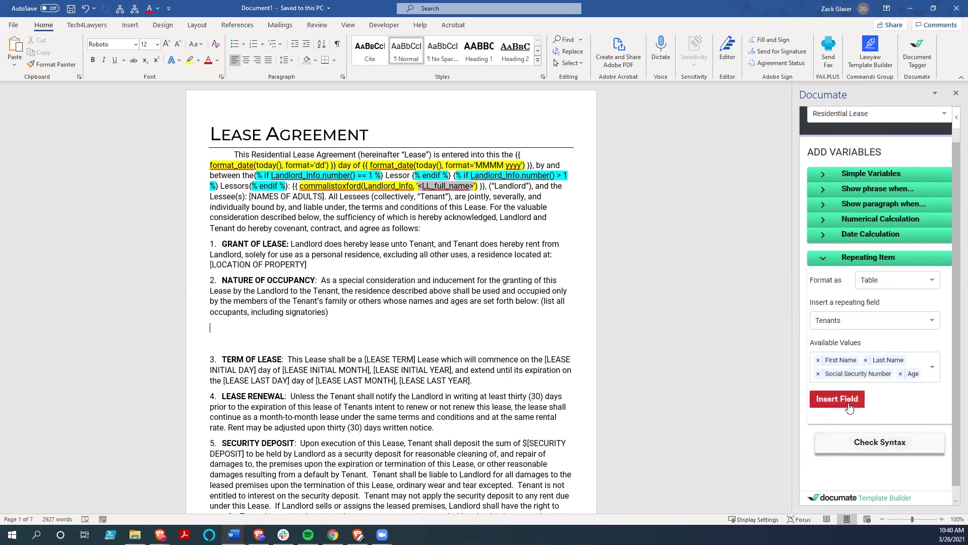
pyautogui.click(849, 407)
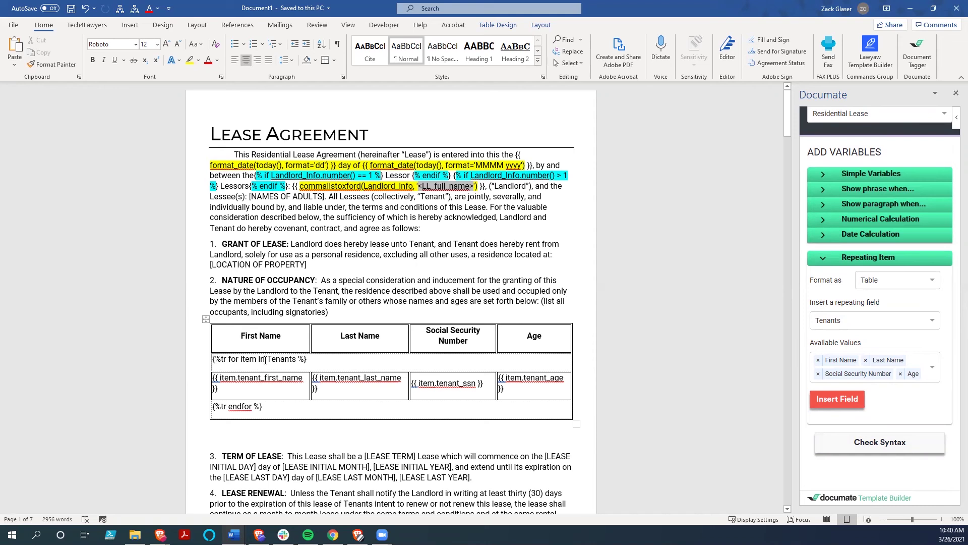
pyautogui.click(232, 326)
# Switch to the Documate site in the browser and go from the Residential Lease workflow to the Dashboard
pyautogui.click(160, 535)
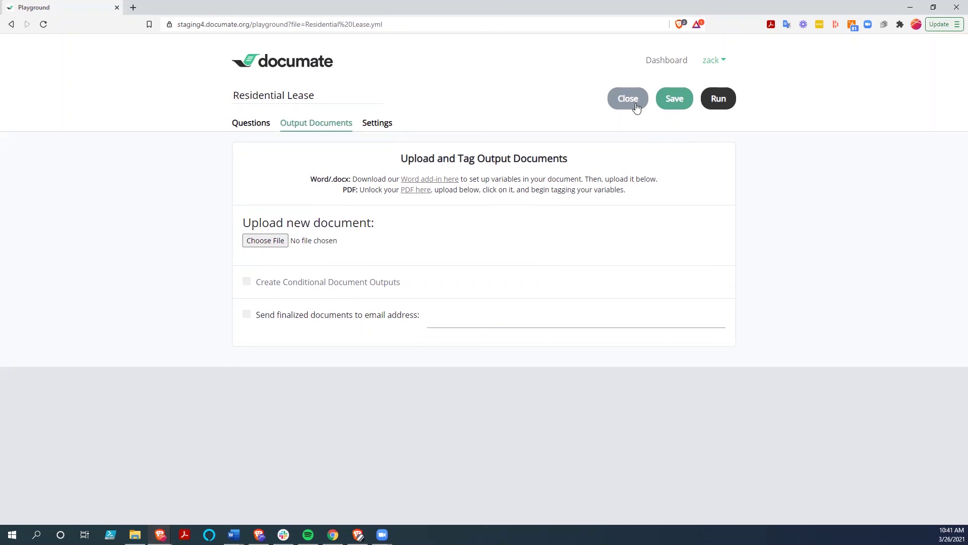
pyautogui.click(664, 61)
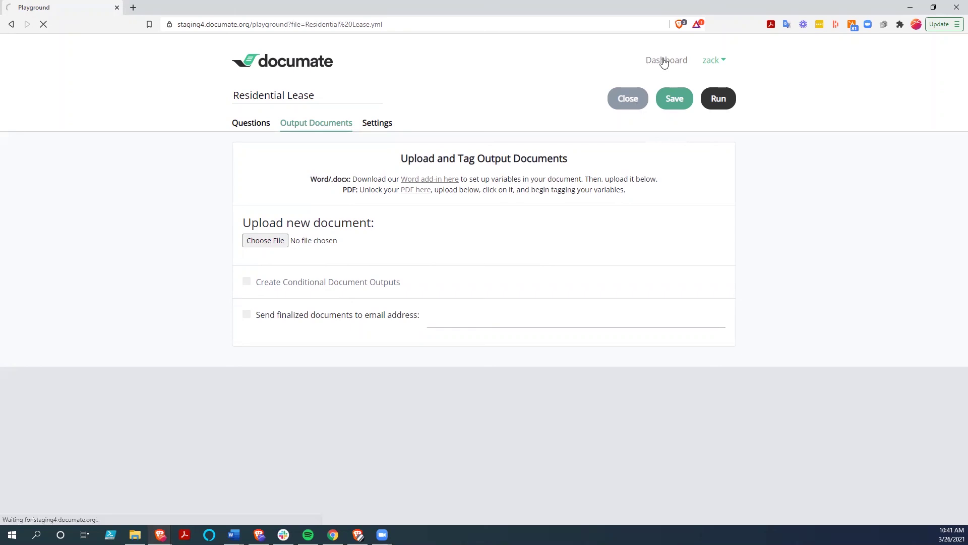